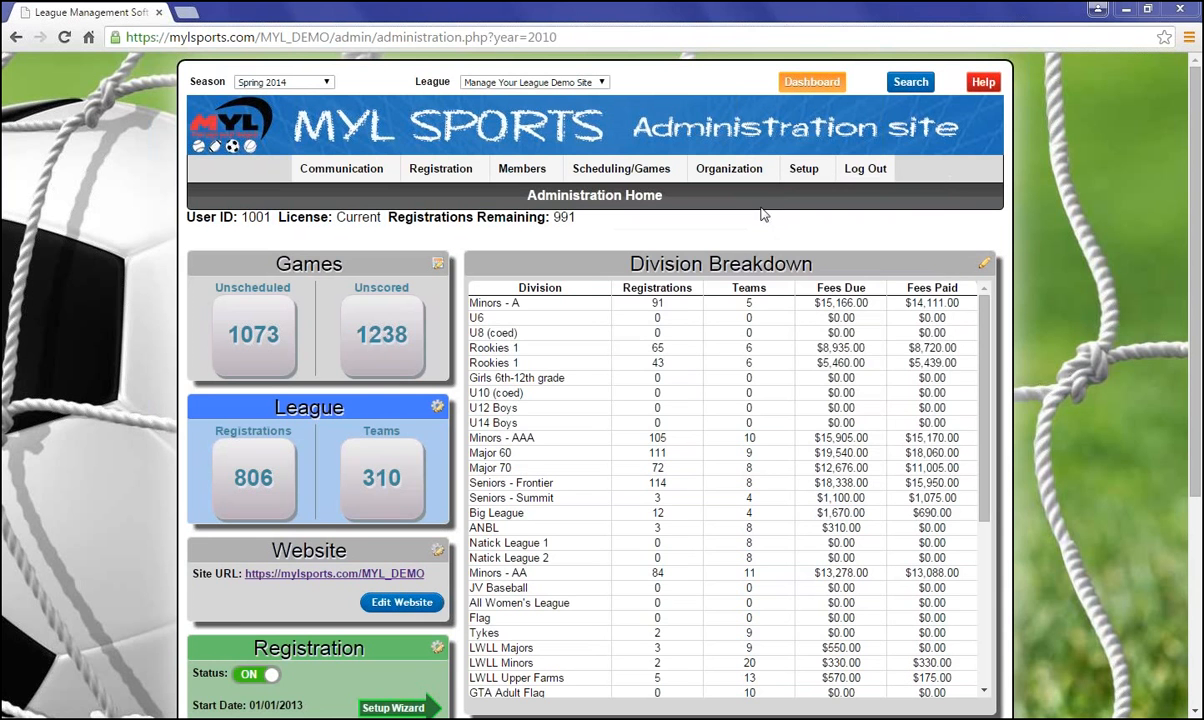
Open the division list from the Division Breakdown and view it by Spring, Summer, Fall and finally Unassigned season type.
{"action": "left_click", "coordinate": [985, 268]}
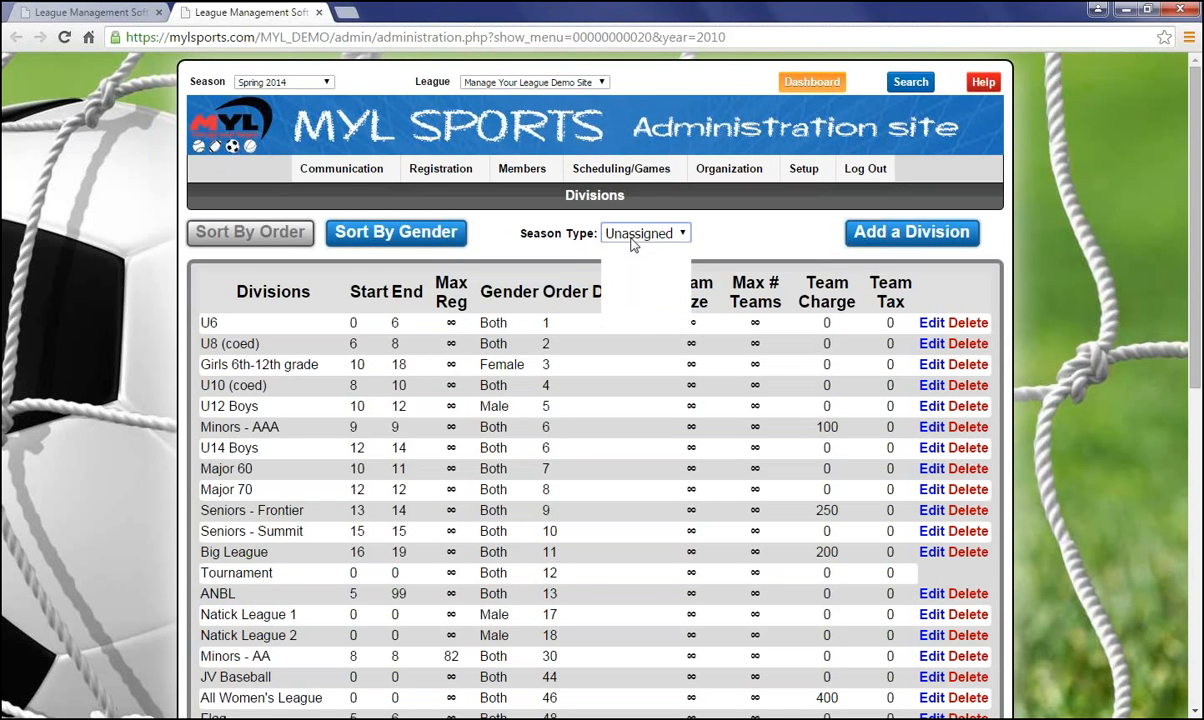
{"action": "left_click", "coordinate": [634, 238]}
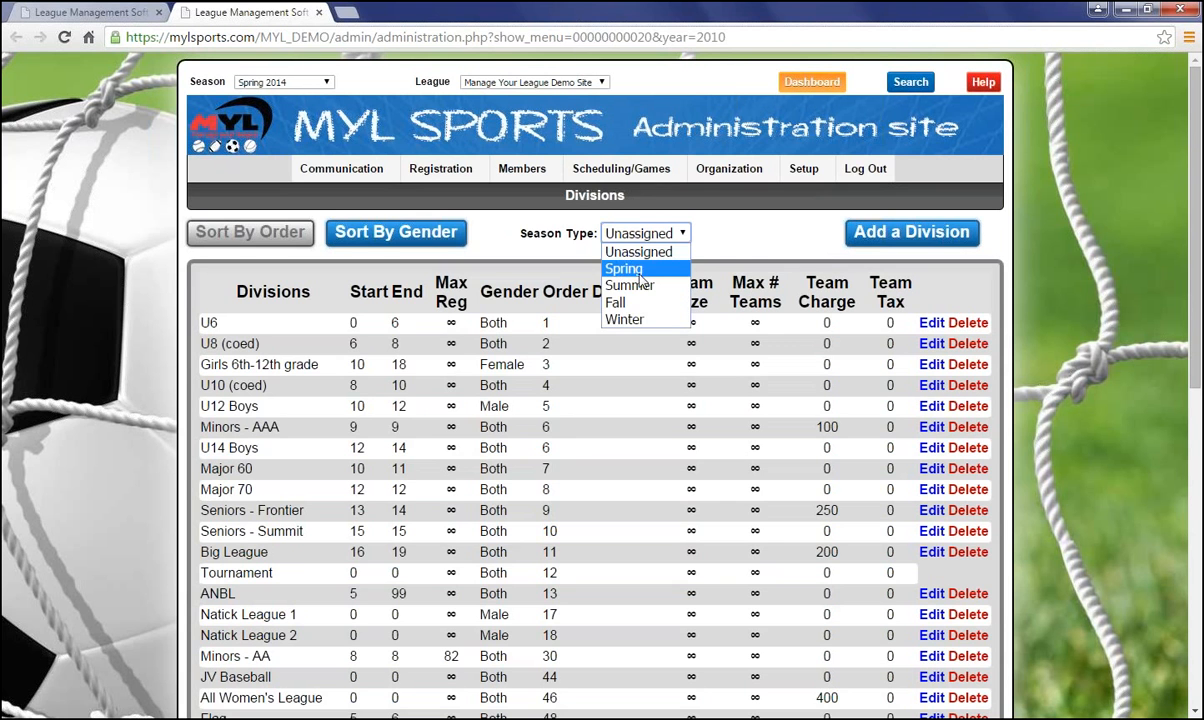
{"action": "left_click", "coordinate": [640, 277]}
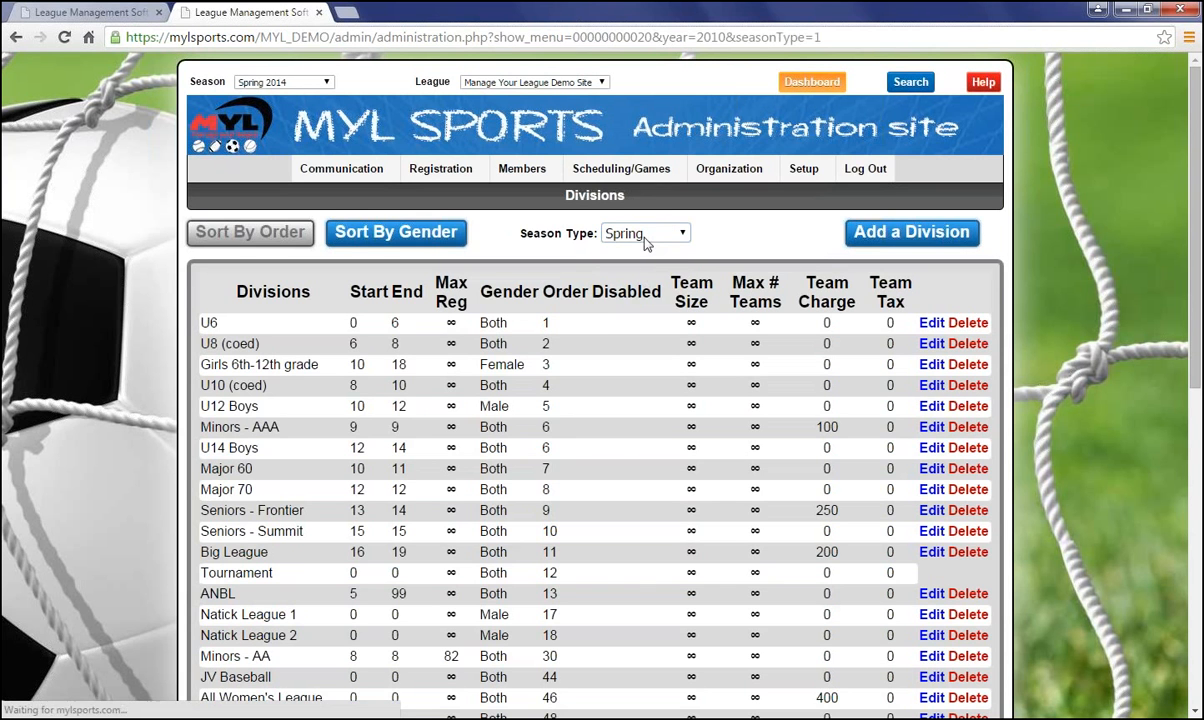
{"action": "left_click", "coordinate": [640, 233]}
{"action": "left_click", "coordinate": [646, 285]}
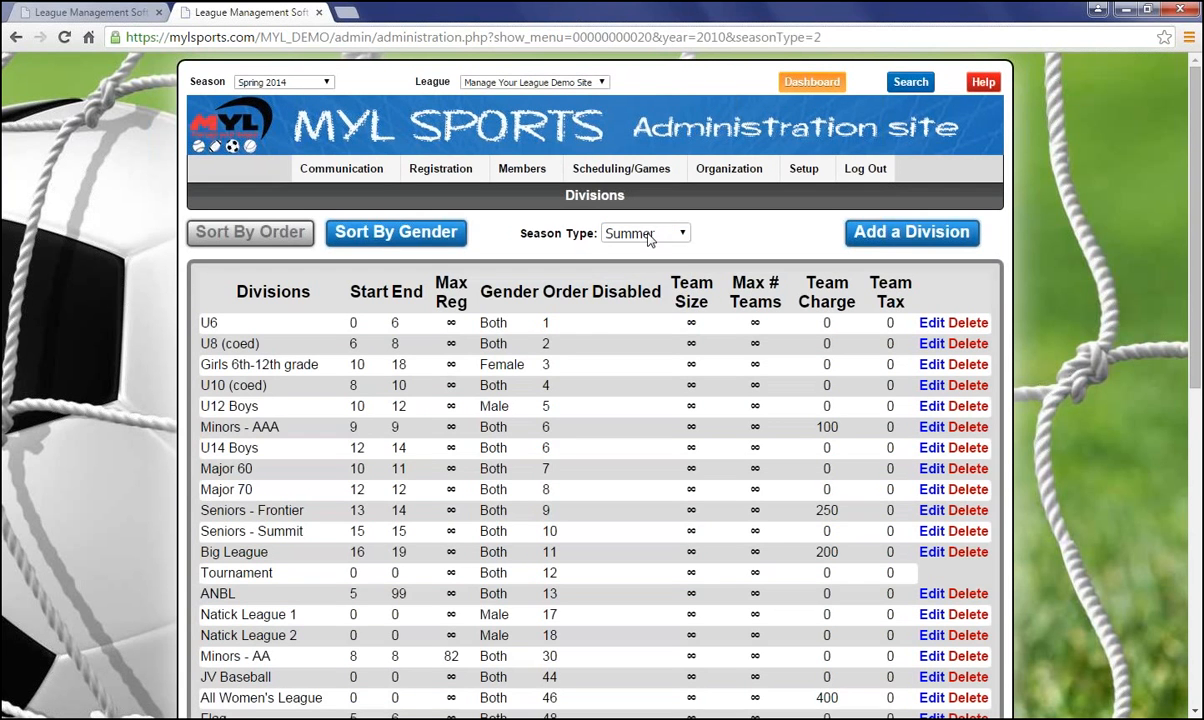
{"action": "left_click", "coordinate": [646, 235]}
{"action": "left_click", "coordinate": [645, 302]}
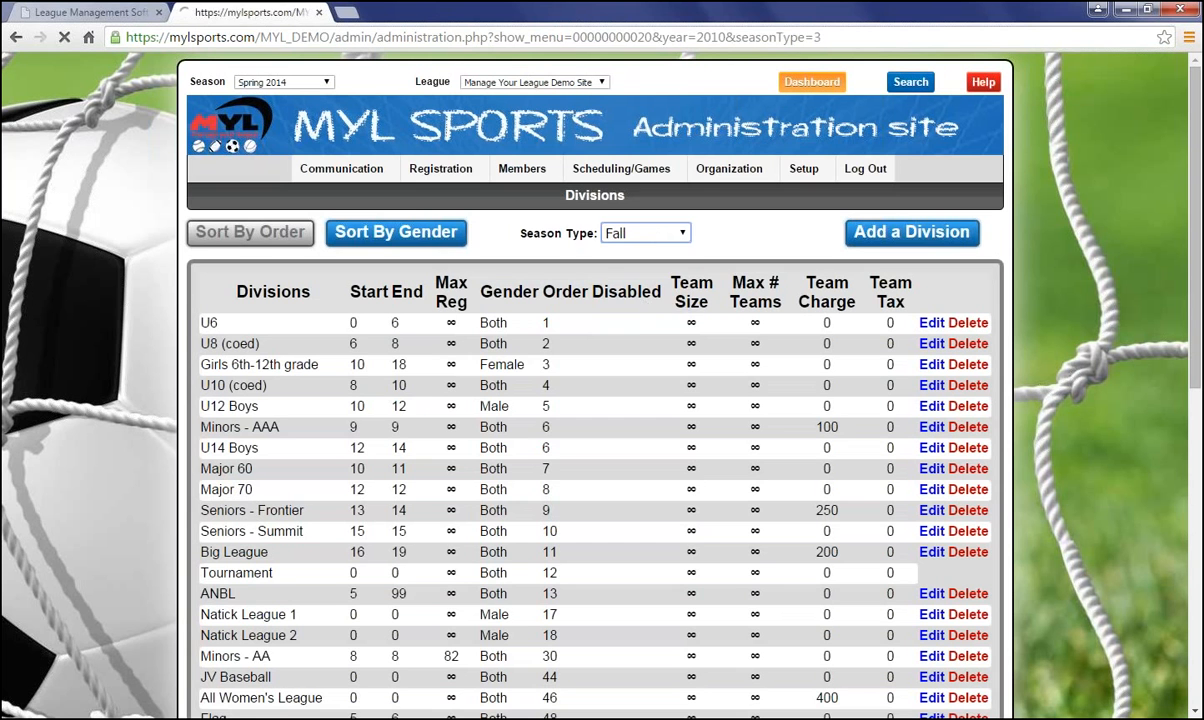
{"action": "left_click", "coordinate": [645, 234]}
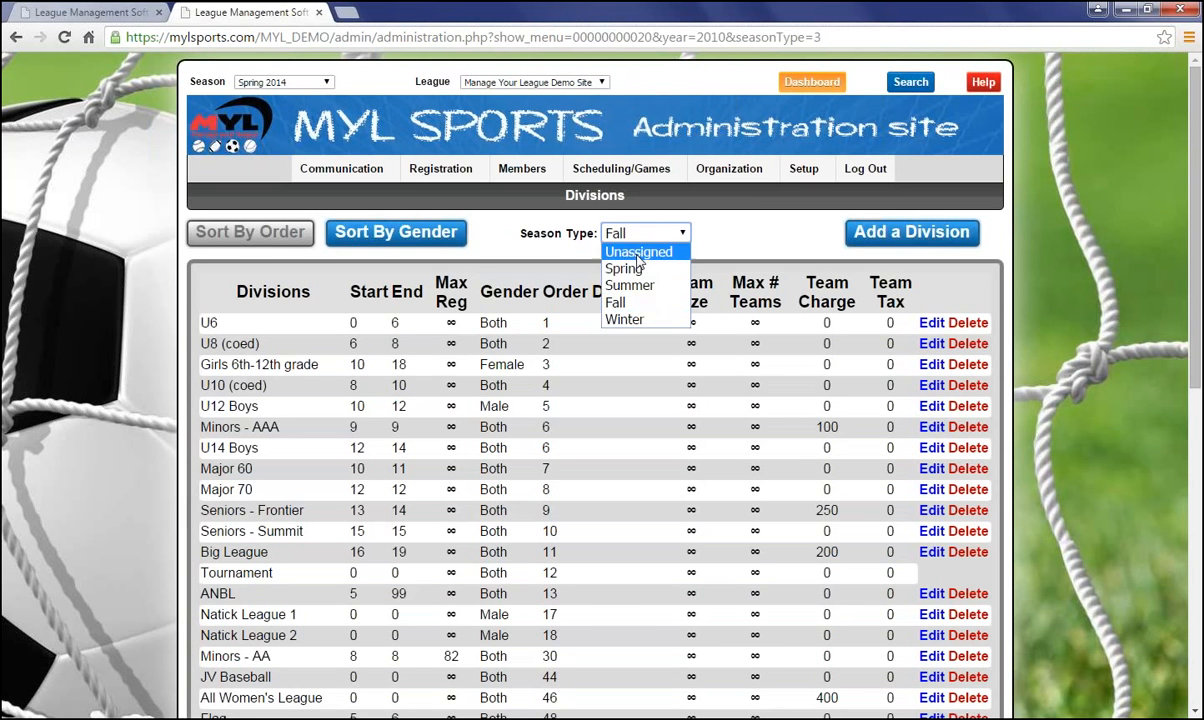
{"action": "left_click", "coordinate": [640, 253]}
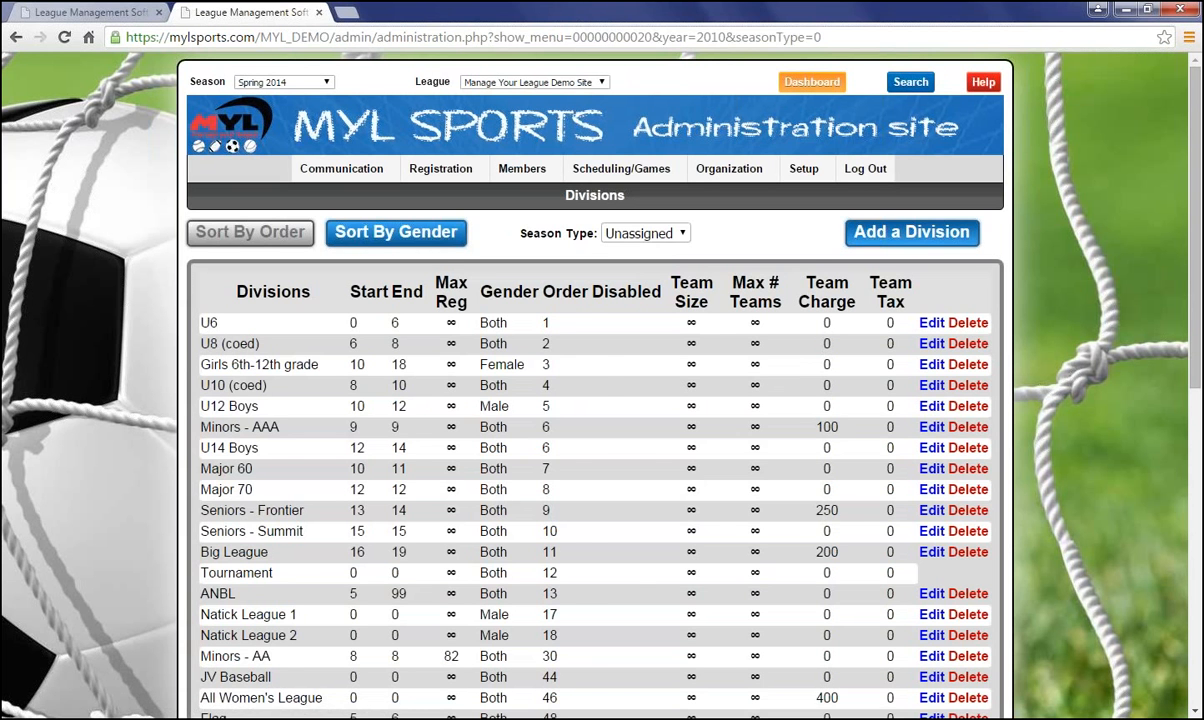
Start a new division and name it "Div 1".
{"action": "left_click", "coordinate": [911, 231]}
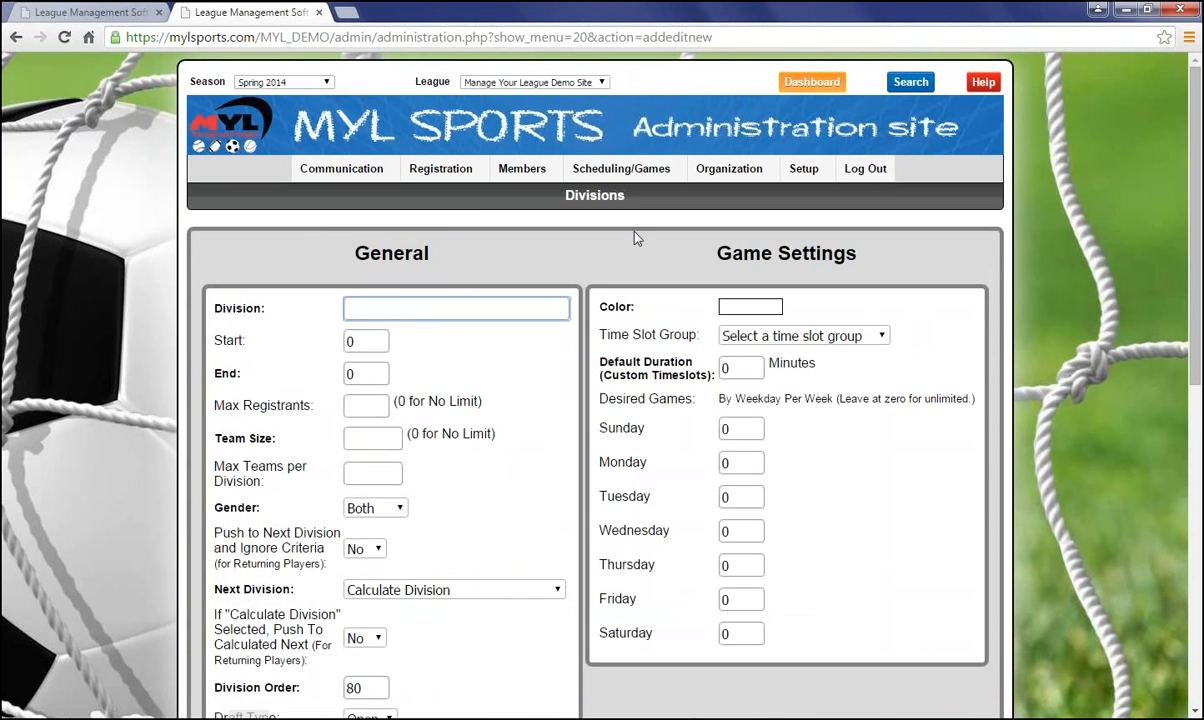
{"action": "scroll", "coordinate": [634, 237], "scroll_direction": "down", "scroll_amount": 1}
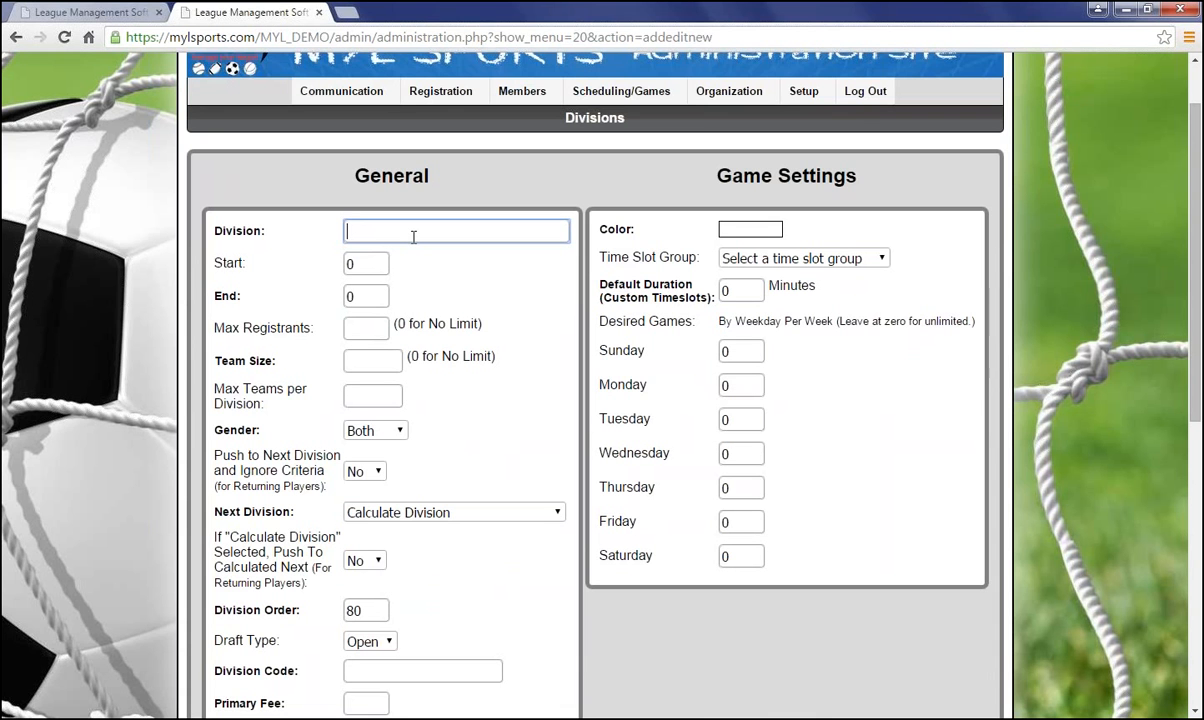
{"action": "type", "text": "Div 1"}
{"action": "key", "text": "Tab"}
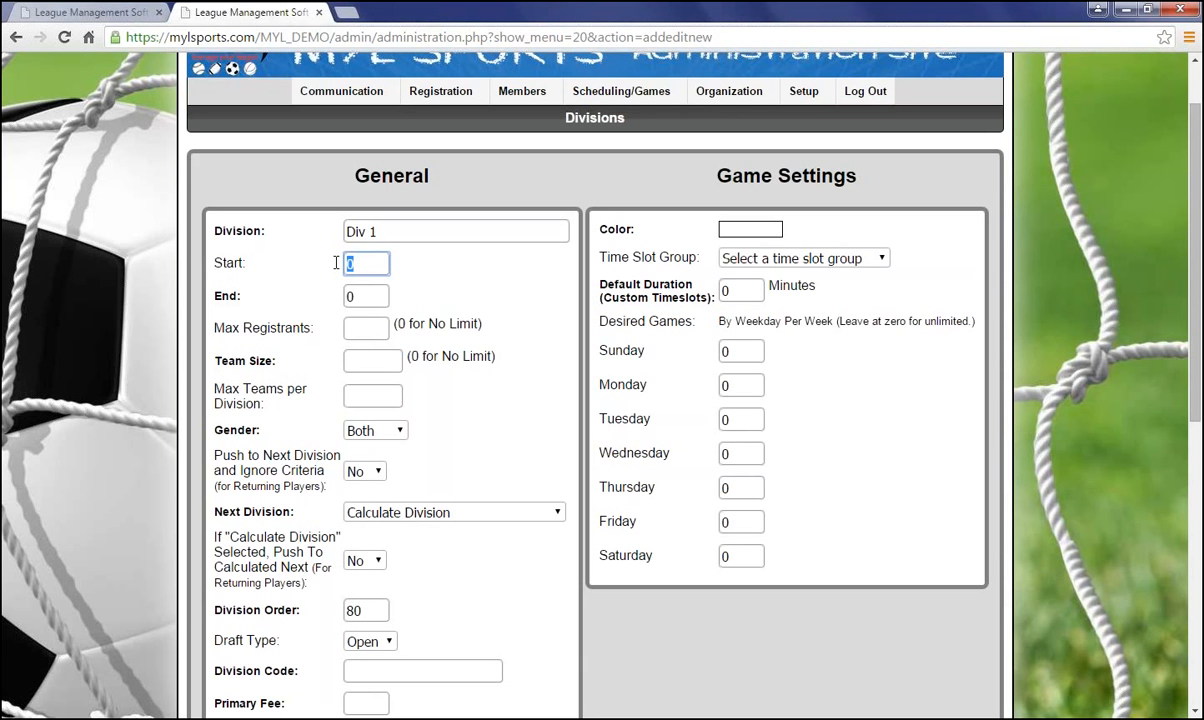
Set the new division's Start value to 5 and its End value to 7.
{"action": "type", "text": "5"}
{"action": "left_click", "coordinate": [358, 297]}
{"action": "left_click_drag", "start_coordinate": [358, 297], "coordinate": [336, 290]}
{"action": "type", "text": "7"}
Limit the division to a maximum of 60 registrants.
{"action": "left_click", "coordinate": [362, 324]}
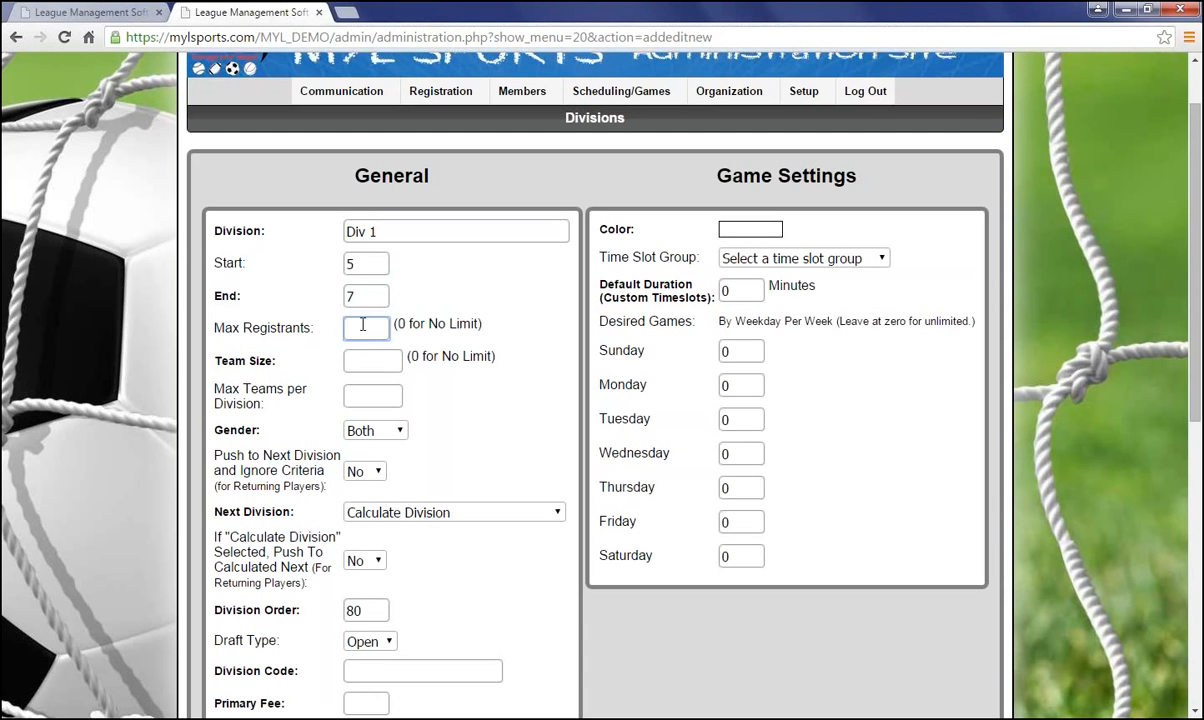
{"action": "type", "text": "60"}
{"action": "left_click_drag", "start_coordinate": [383, 329], "coordinate": [338, 326]}
{"action": "type", "text": "0"}
{"action": "key", "text": "BackSpace"}
{"action": "type", "text": "60"}
{"action": "left_click", "coordinate": [383, 370]}
{"action": "left_click", "coordinate": [370, 400]}
{"action": "left_click", "coordinate": [412, 393]}
Switch the division's gender to Male and return it to Both.
{"action": "scroll", "coordinate": [412, 393], "scroll_direction": "down", "scroll_amount": 1}
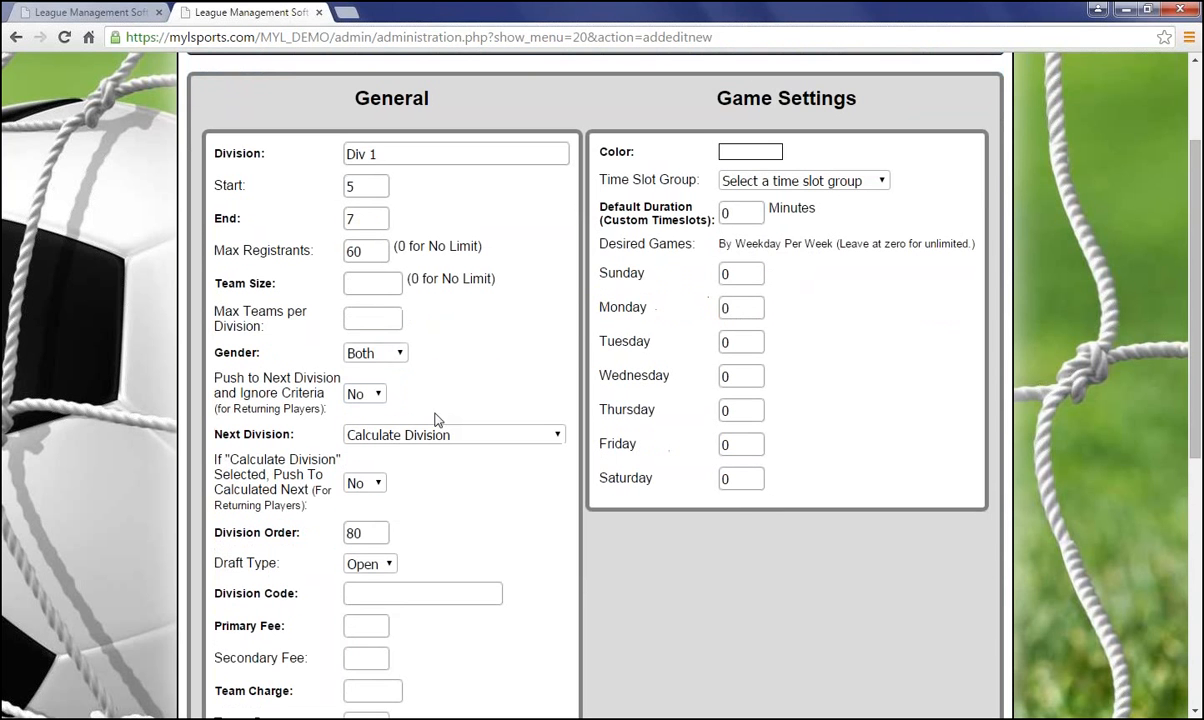
{"action": "left_click", "coordinate": [399, 358]}
{"action": "left_click", "coordinate": [392, 389]}
{"action": "left_click", "coordinate": [397, 356]}
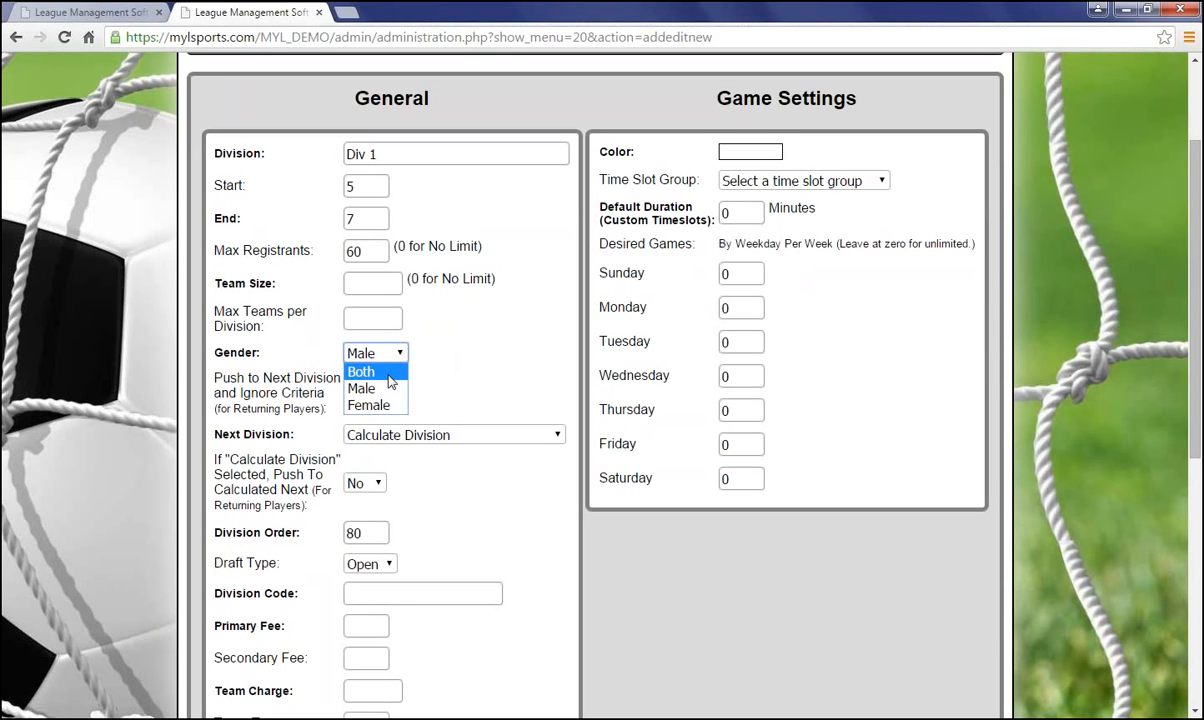
{"action": "left_click", "coordinate": [362, 372]}
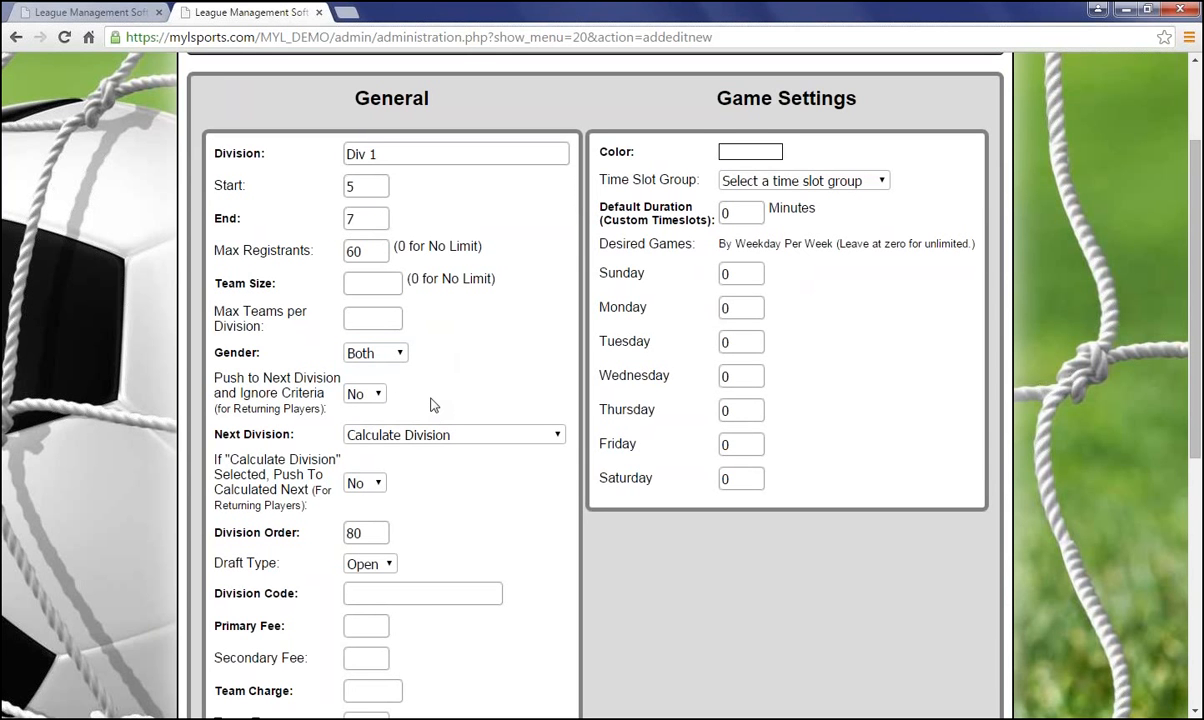
Turn on pushing returning players to the next division, check the Next Division choices, and set the push option back to No.
{"action": "left_click", "coordinate": [360, 395]}
{"action": "left_click", "coordinate": [362, 413]}
{"action": "left_click", "coordinate": [397, 443]}
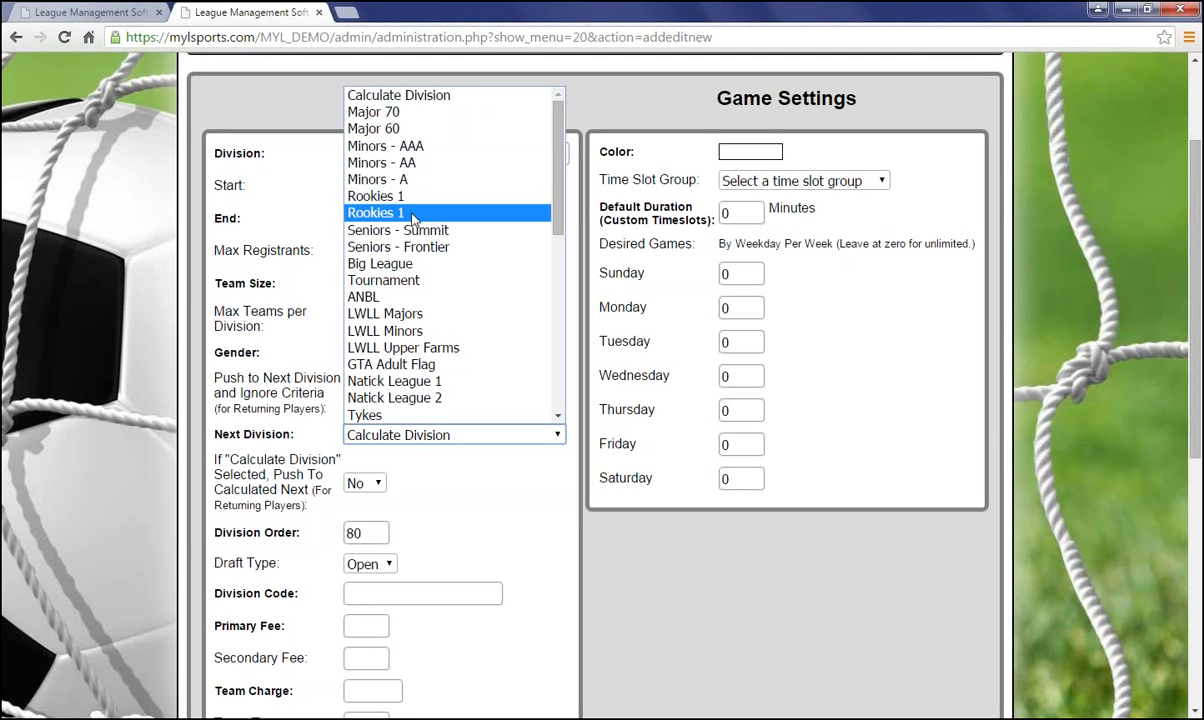
{"action": "left_click", "coordinate": [400, 441]}
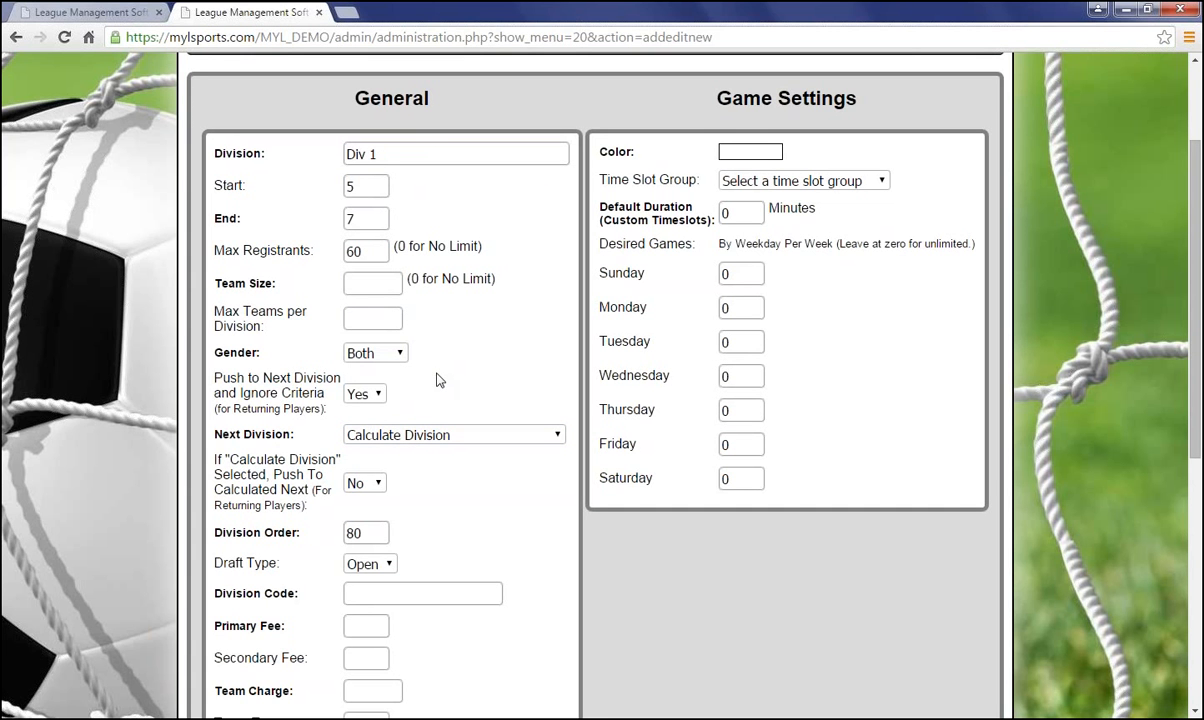
{"action": "left_click", "coordinate": [360, 394]}
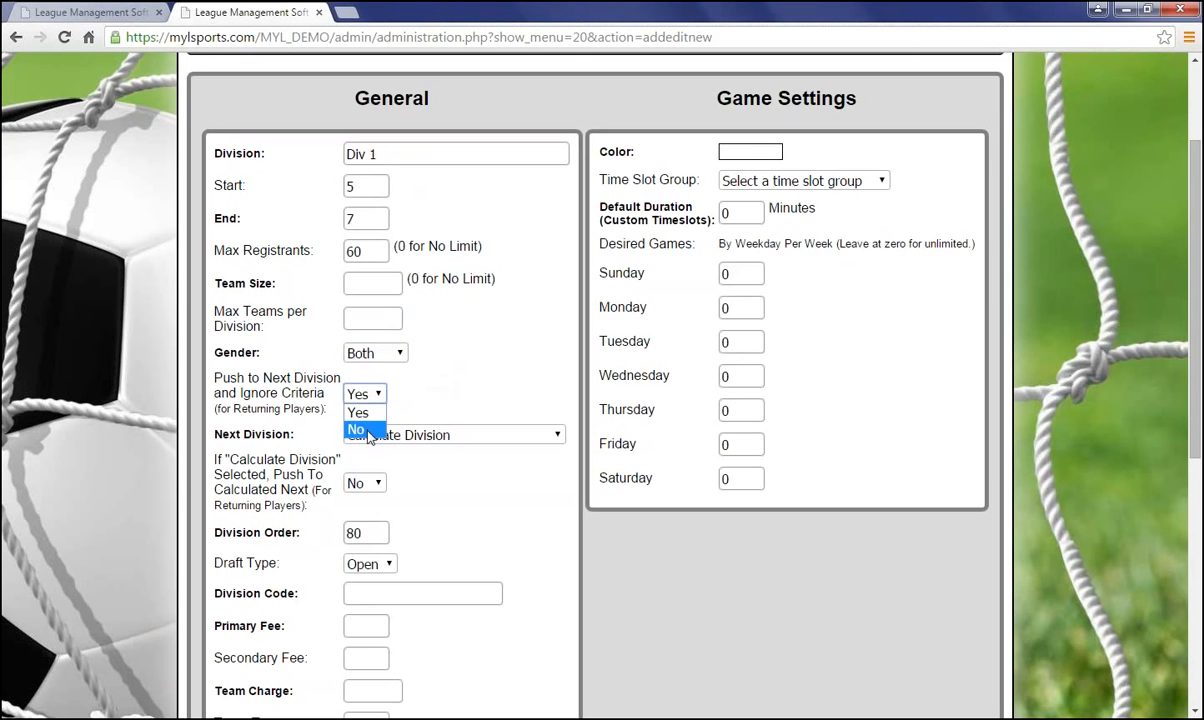
{"action": "left_click", "coordinate": [355, 430]}
Choose Open as the division's draft type.
{"action": "scroll", "coordinate": [410, 495], "scroll_direction": "down", "scroll_amount": 1}
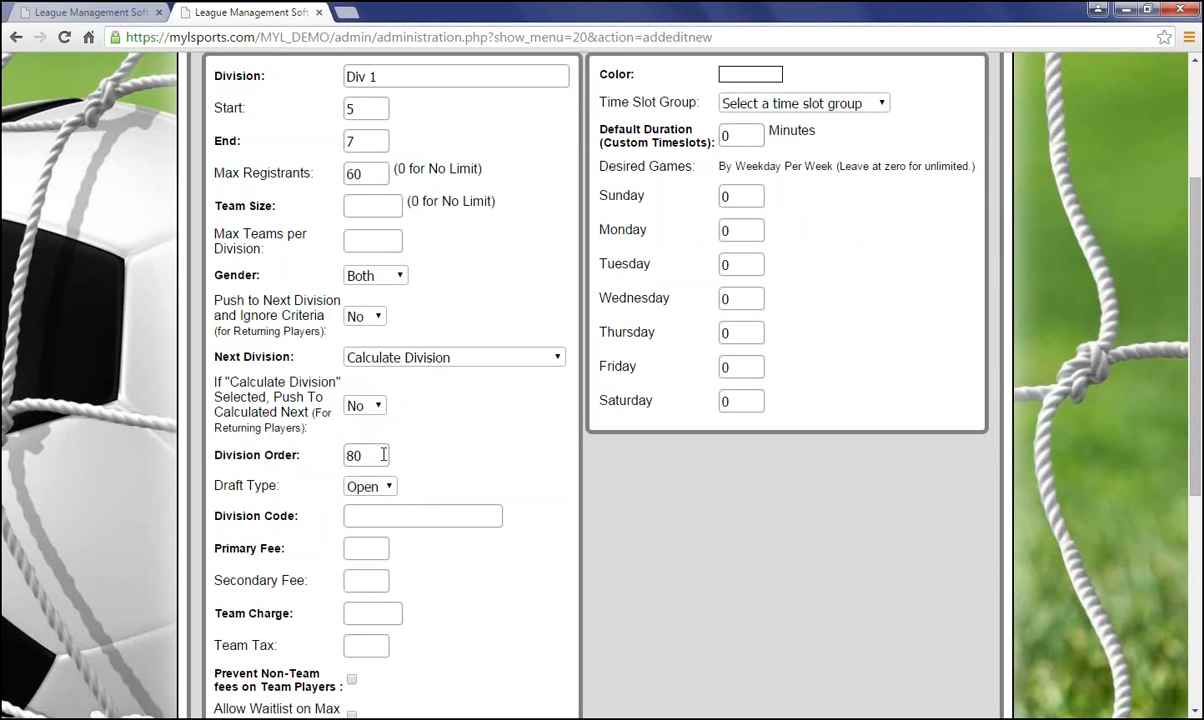
{"action": "left_click", "coordinate": [388, 490]}
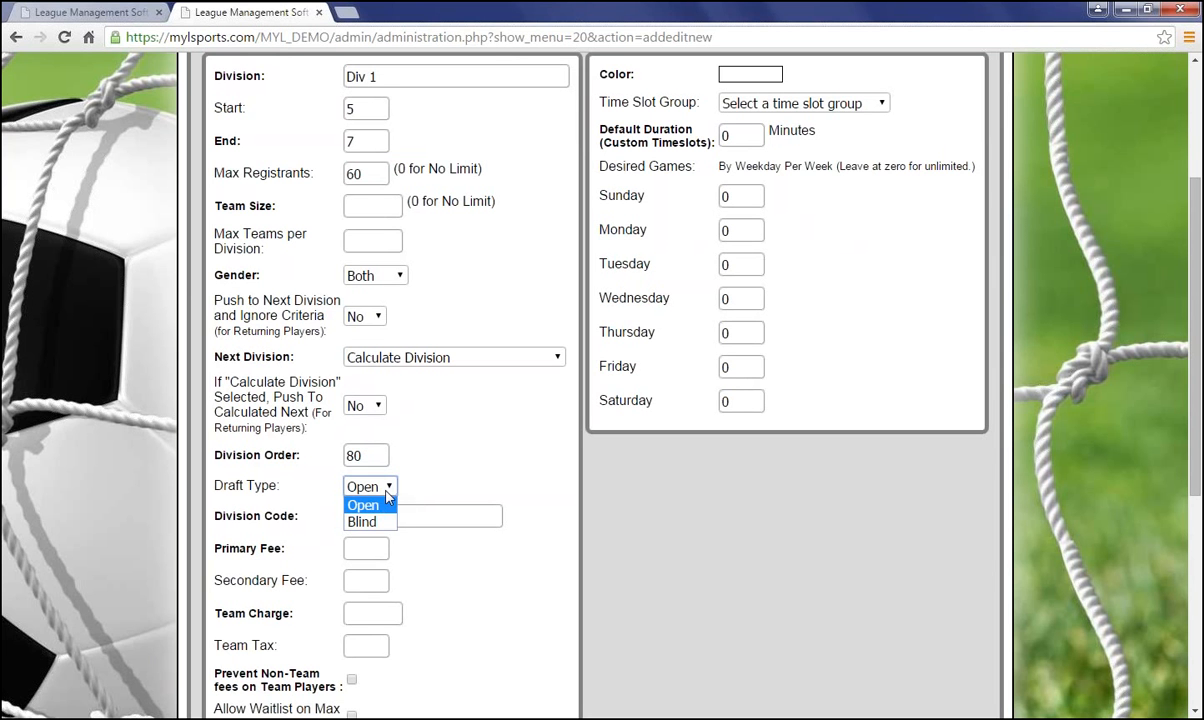
{"action": "left_click", "coordinate": [364, 505]}
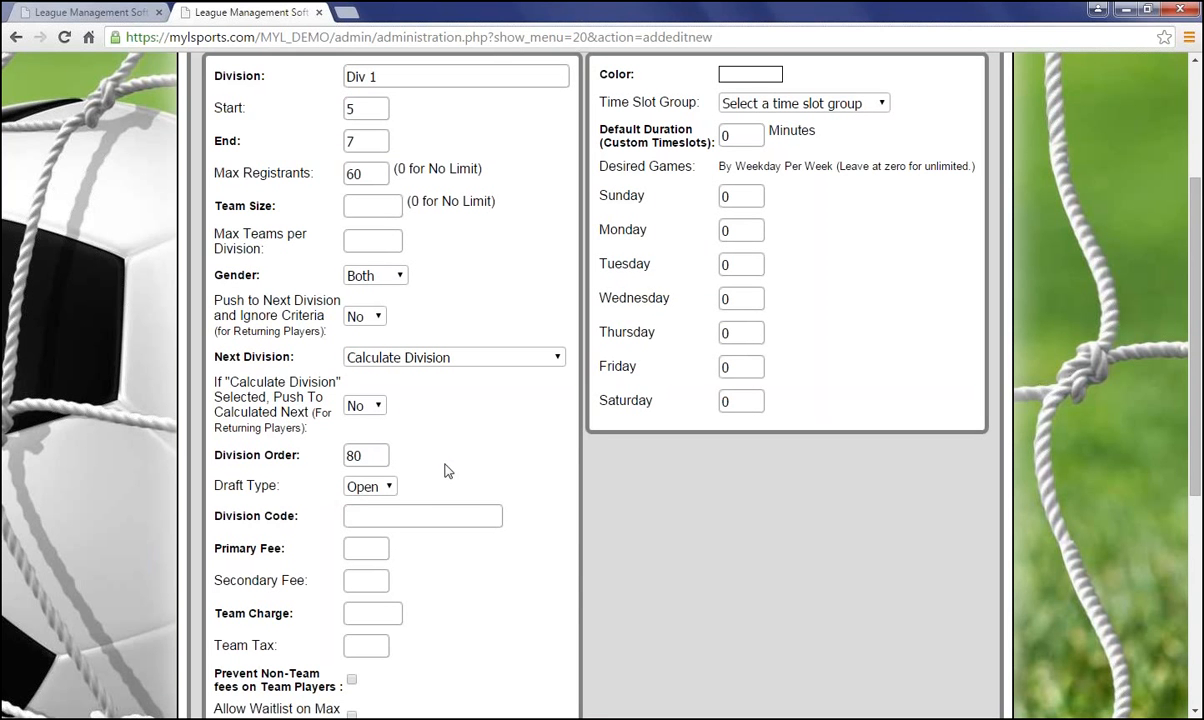
Review the division code, primary and secondary fee, team charge and team tax fields of the new division.
{"action": "left_click", "coordinate": [414, 521]}
{"action": "left_click", "coordinate": [378, 552]}
{"action": "left_click", "coordinate": [372, 580]}
{"action": "scroll", "coordinate": [440, 603], "scroll_direction": "down", "scroll_amount": 1}
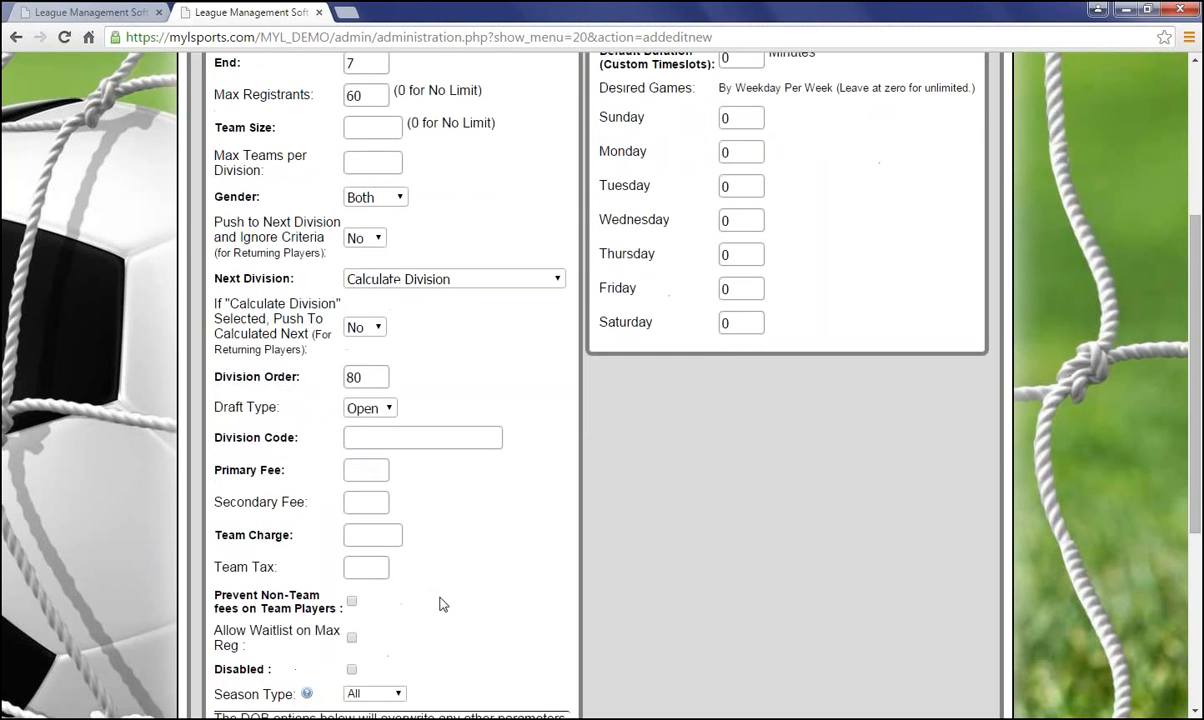
{"action": "left_click", "coordinate": [373, 540]}
{"action": "left_click", "coordinate": [356, 560]}
{"action": "scroll", "coordinate": [356, 555], "scroll_direction": "down", "scroll_amount": 2}
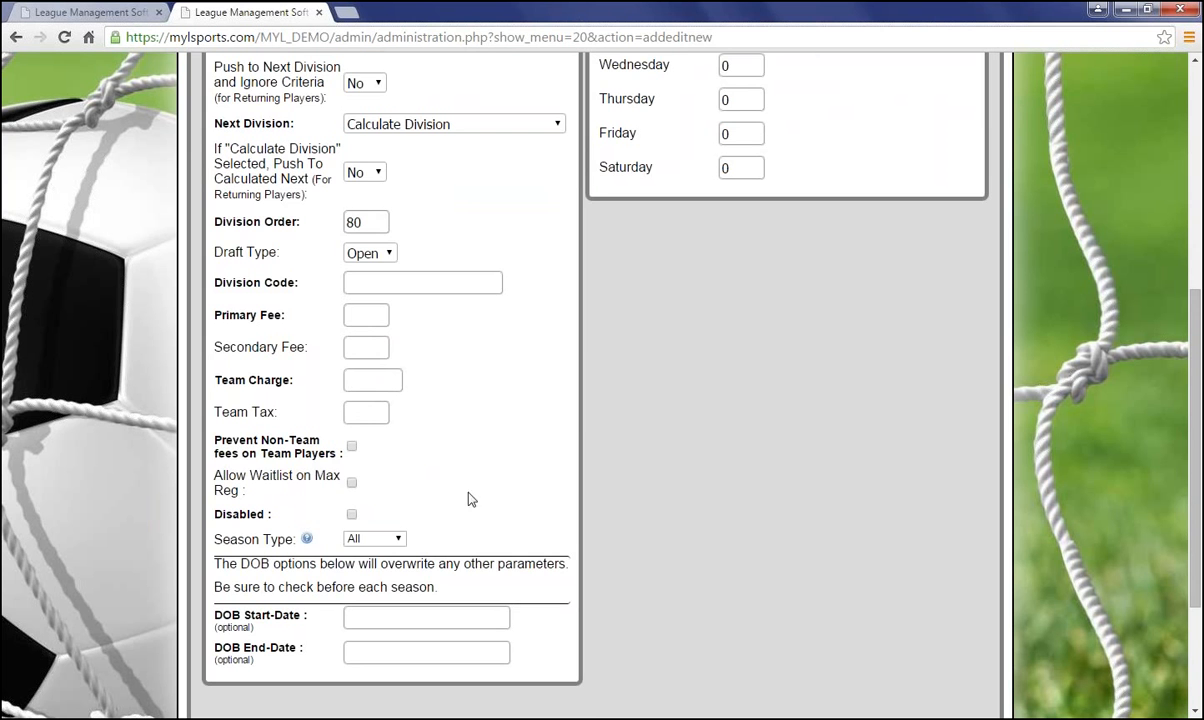
{"action": "scroll", "coordinate": [483, 491], "scroll_direction": "up", "scroll_amount": 3}
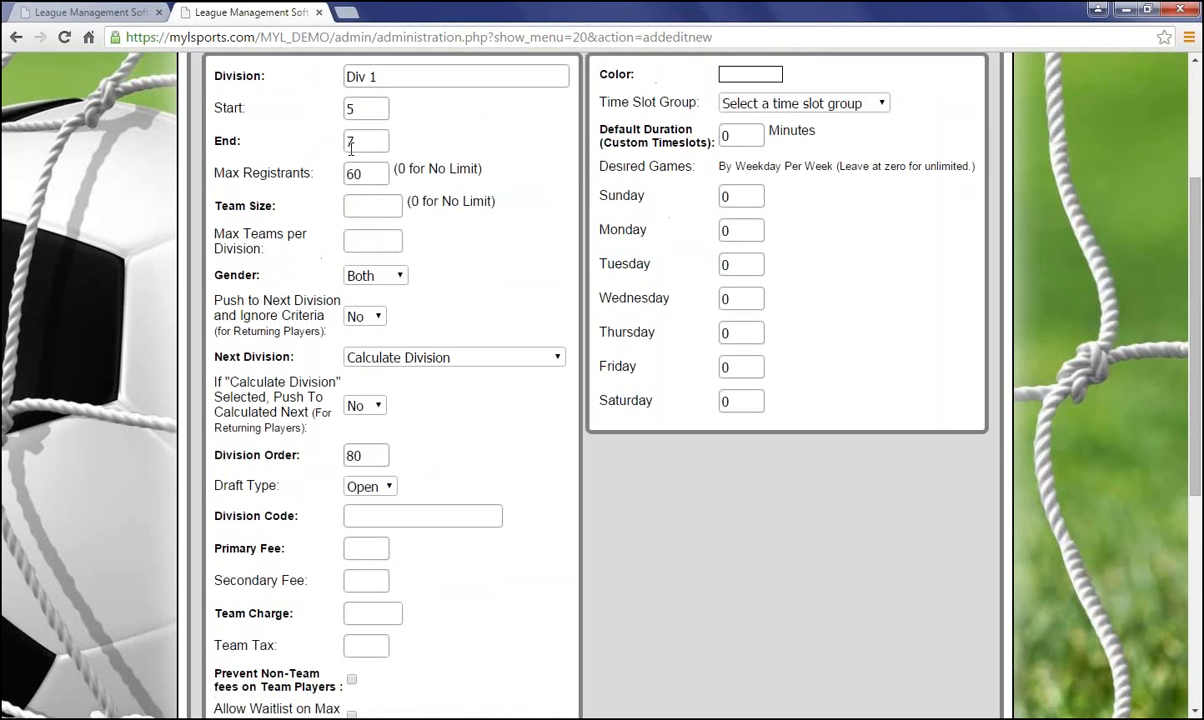
Allow a waitlist once maximum registration is reached, and choose All as the season type.
{"action": "scroll", "coordinate": [388, 185], "scroll_direction": "down", "scroll_amount": 4}
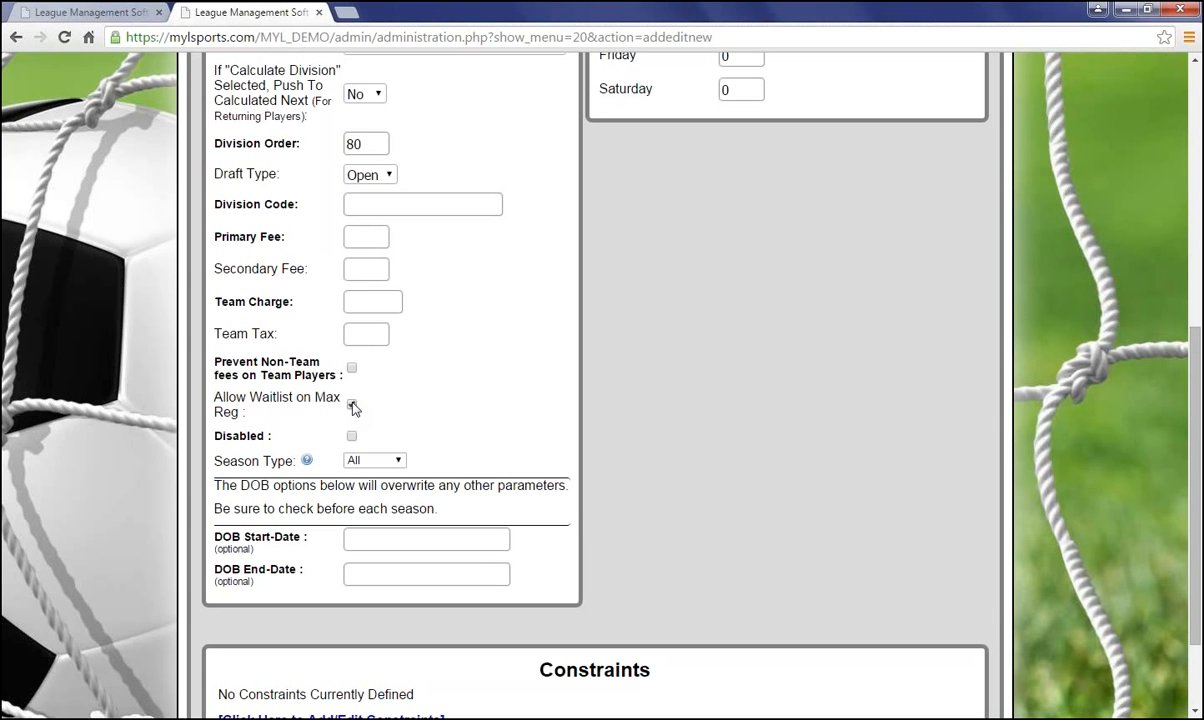
{"action": "left_click", "coordinate": [356, 461]}
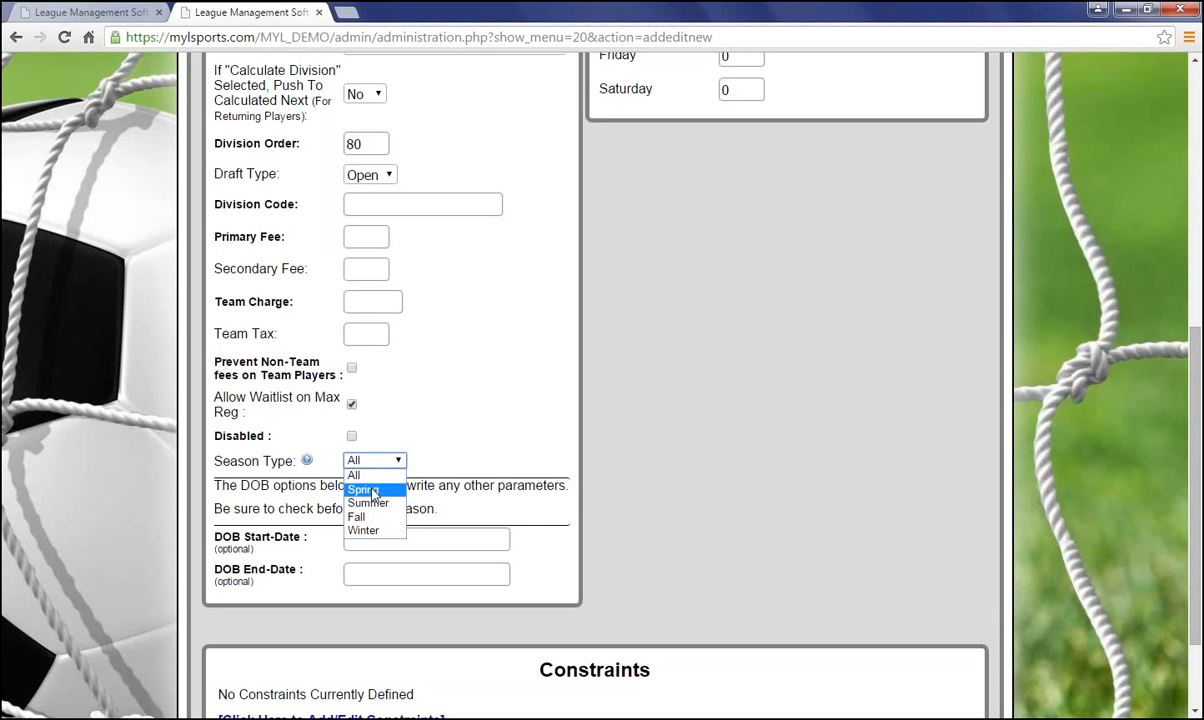
{"action": "left_click", "coordinate": [356, 474]}
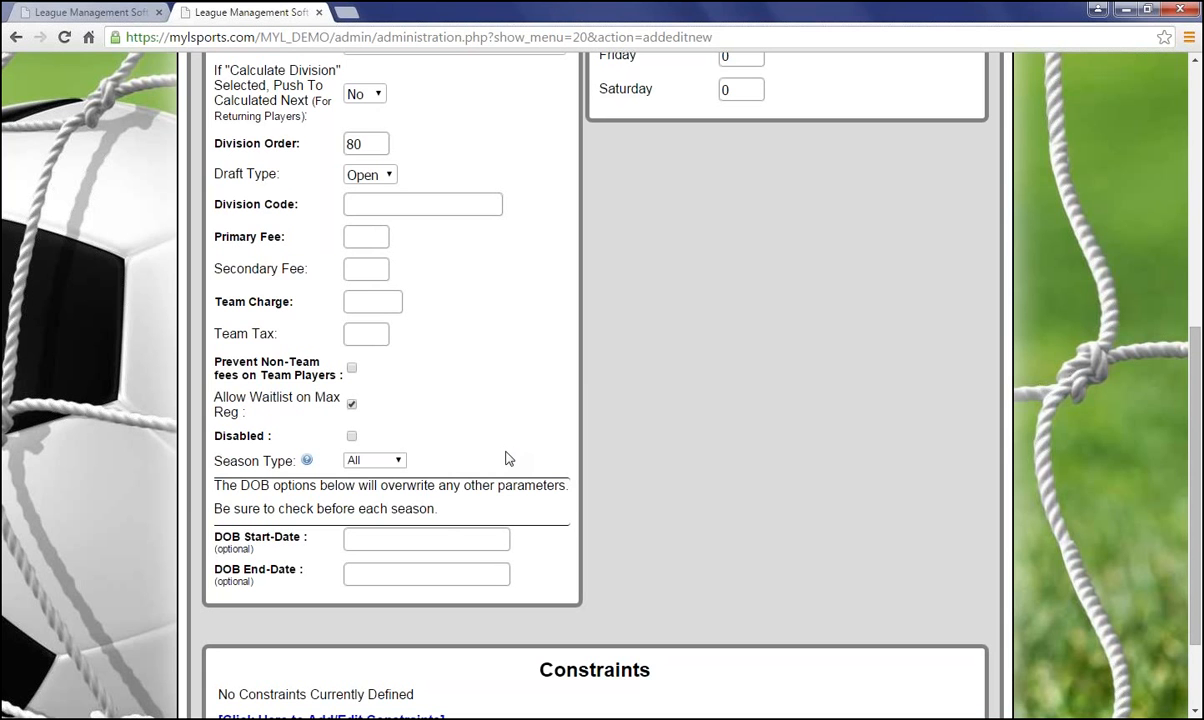
{"action": "left_click", "coordinate": [426, 537]}
{"action": "scroll", "coordinate": [484, 376], "scroll_direction": "up", "scroll_amount": 2}
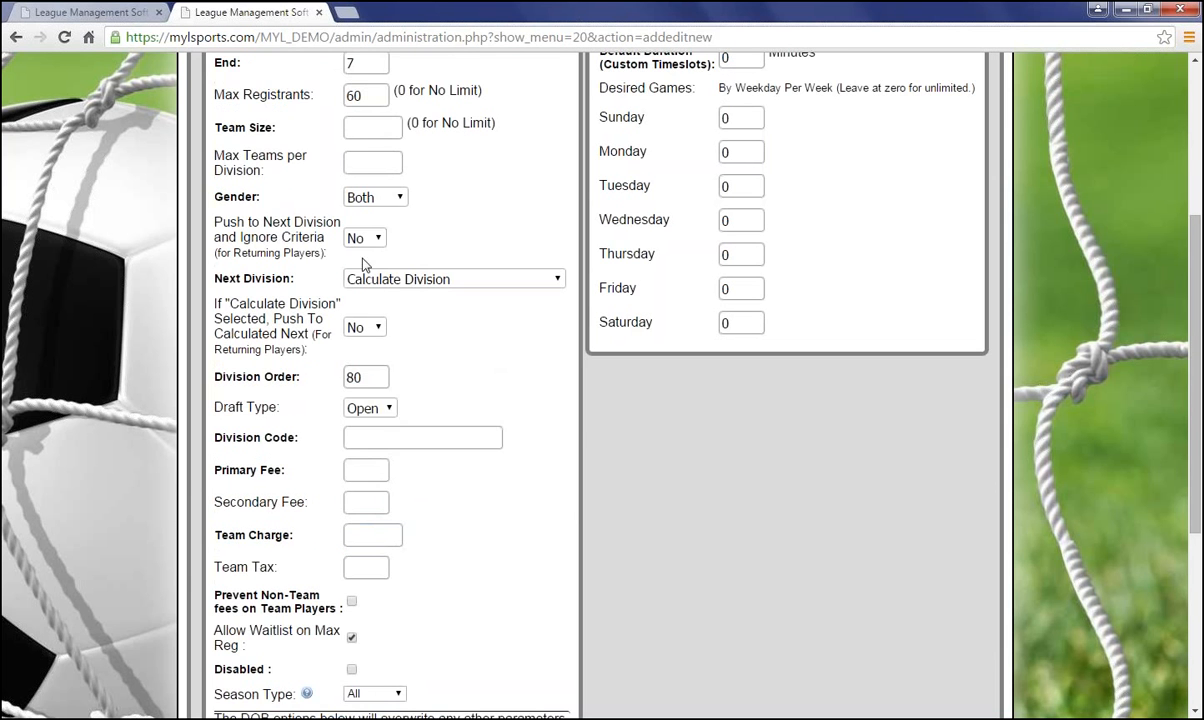
{"action": "scroll", "coordinate": [384, 204], "scroll_direction": "up", "scroll_amount": 1}
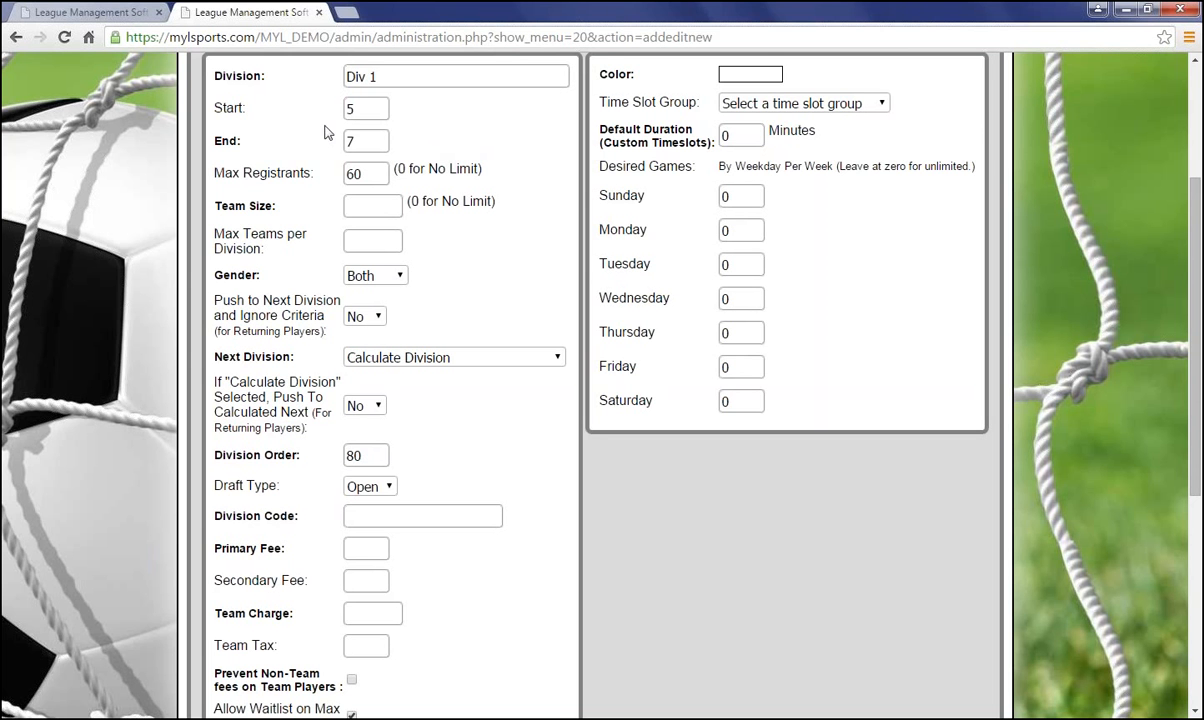
{"action": "scroll", "coordinate": [440, 712], "scroll_direction": "down", "scroll_amount": 1}
{"action": "scroll", "coordinate": [440, 712], "scroll_direction": "down", "scroll_amount": 4}
{"action": "left_click", "coordinate": [381, 457]}
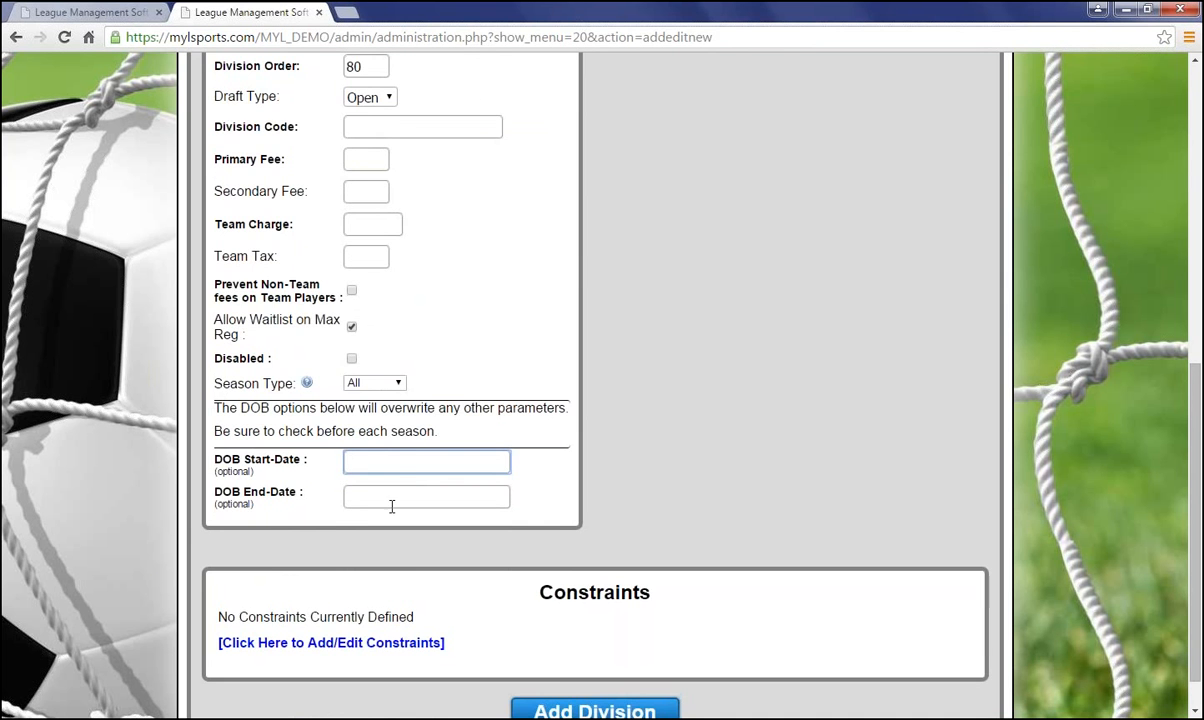
Change the division's Start value to 3 and its End value to 9.
{"action": "scroll", "coordinate": [395, 510], "scroll_direction": "up", "scroll_amount": 6}
{"action": "scroll", "coordinate": [420, 559], "scroll_direction": "up", "scroll_amount": 1}
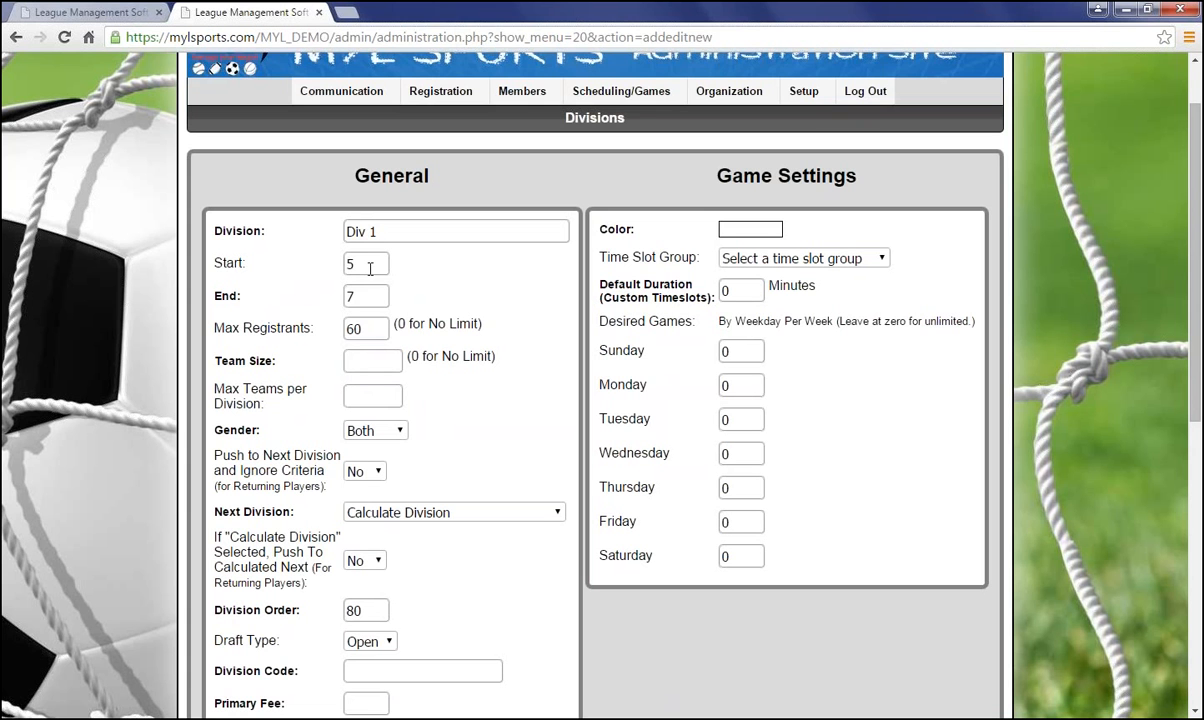
{"action": "double_click", "coordinate": [346, 263]}
{"action": "type", "text": "3"}
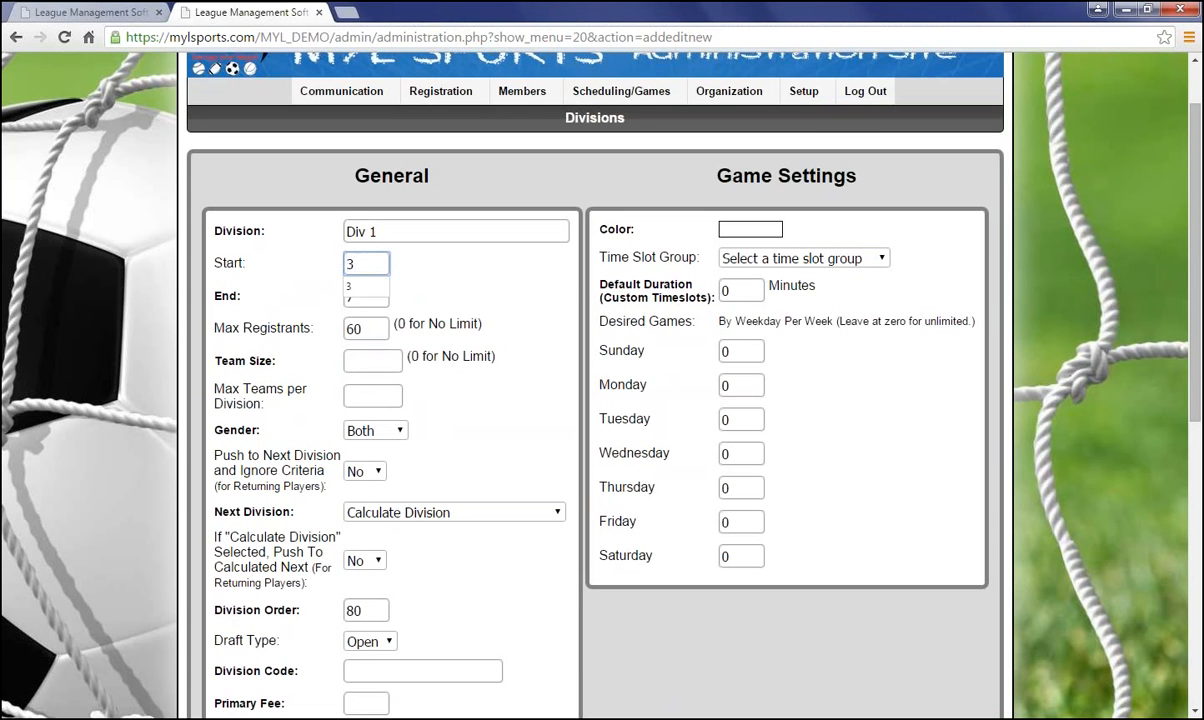
{"action": "left_click", "coordinate": [372, 297]}
{"action": "left_click_drag", "start_coordinate": [372, 297], "coordinate": [330, 286]}
{"action": "type", "text": "9"}
Open the form for adding or editing the new division's constraints.
{"action": "scroll", "coordinate": [519, 451], "scroll_direction": "down", "scroll_amount": 6}
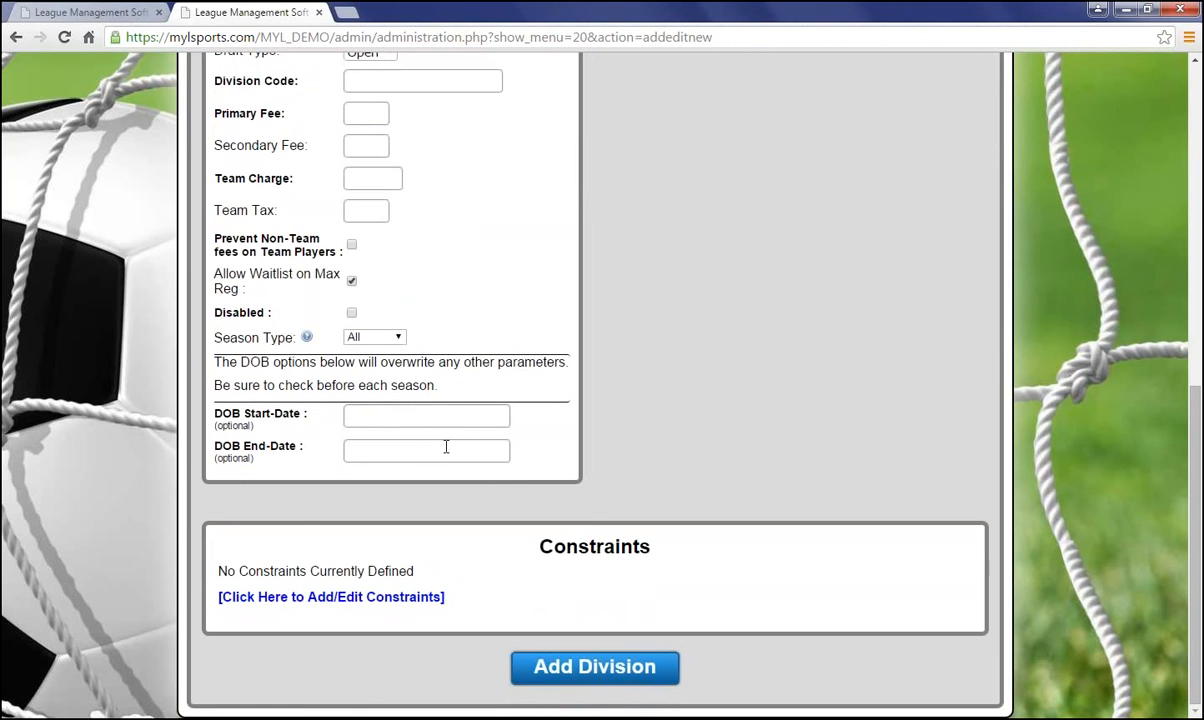
{"action": "scroll", "coordinate": [785, 403], "scroll_direction": "up", "scroll_amount": 5}
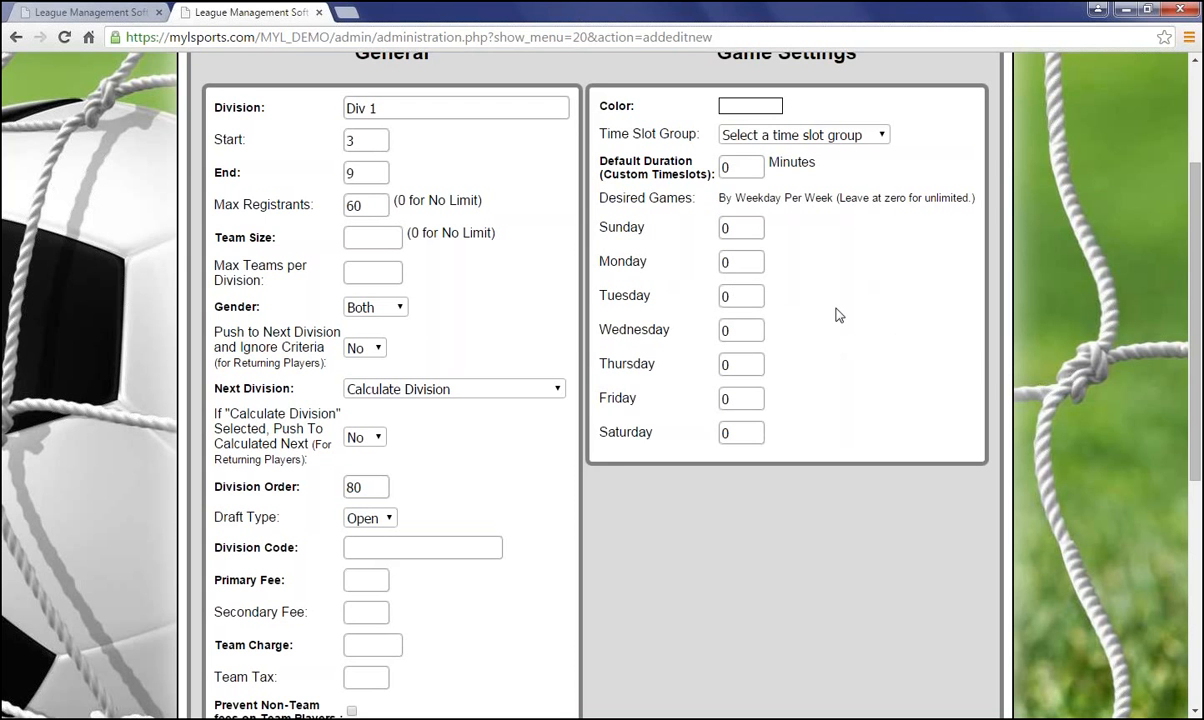
{"action": "scroll", "coordinate": [806, 368], "scroll_direction": "down", "scroll_amount": 3}
{"action": "scroll", "coordinate": [790, 385], "scroll_direction": "down", "scroll_amount": 2}
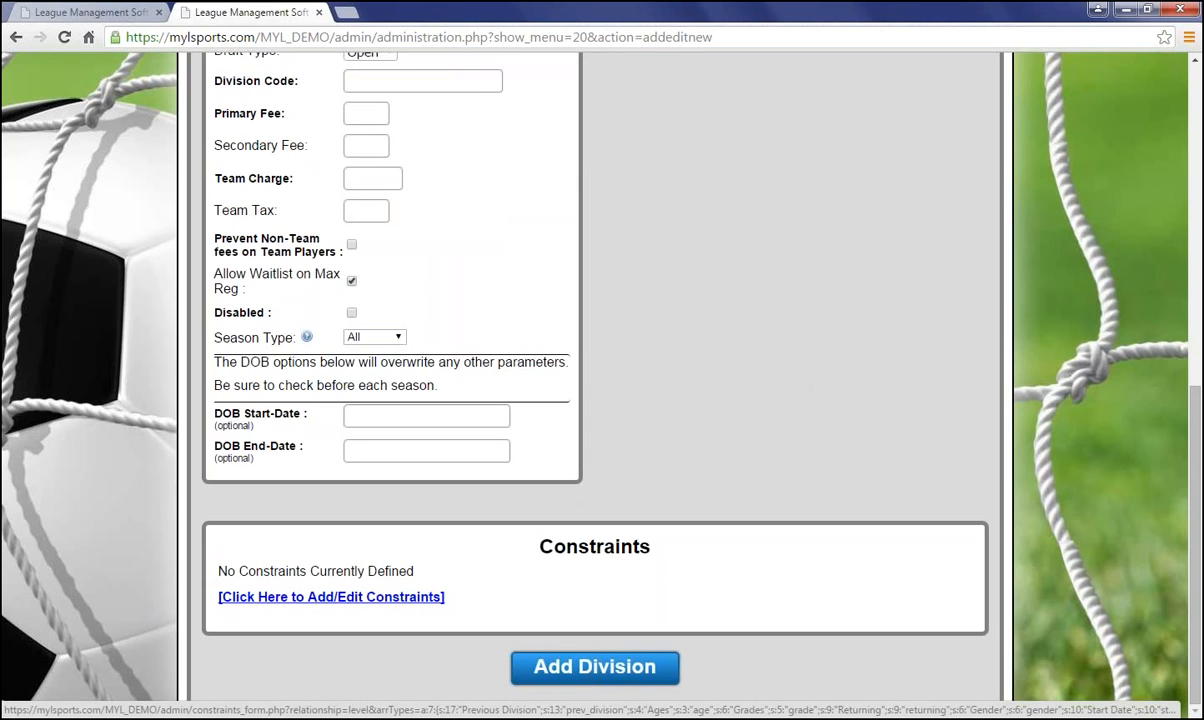
{"action": "left_click", "coordinate": [331, 596]}
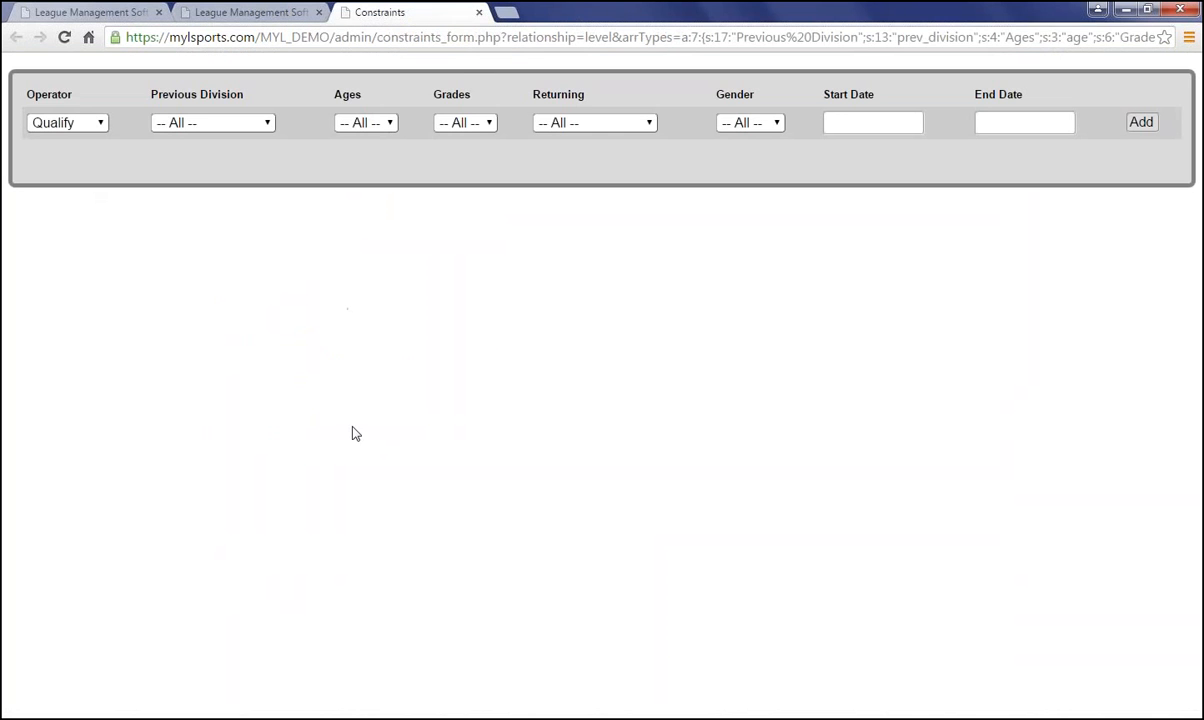
Fill in a Qualify constraint with Minors - A as previous division, keeping Returning and Gender at All.
{"action": "left_click", "coordinate": [192, 120]}
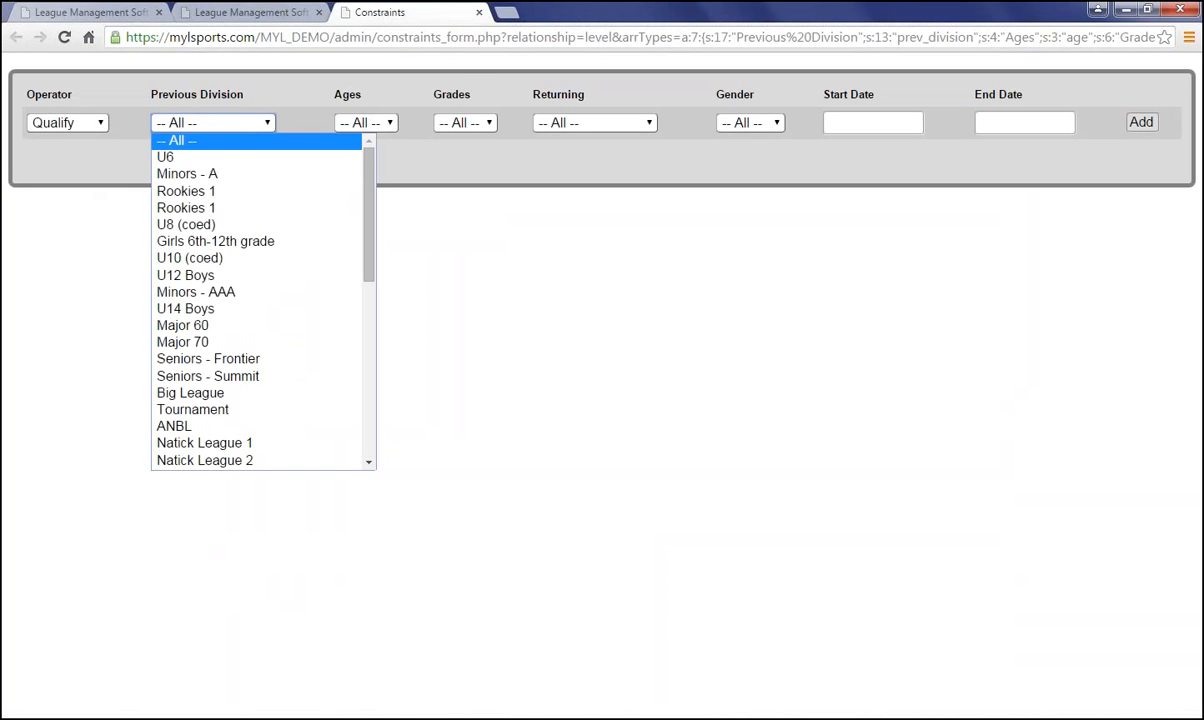
{"action": "left_click", "coordinate": [188, 176]}
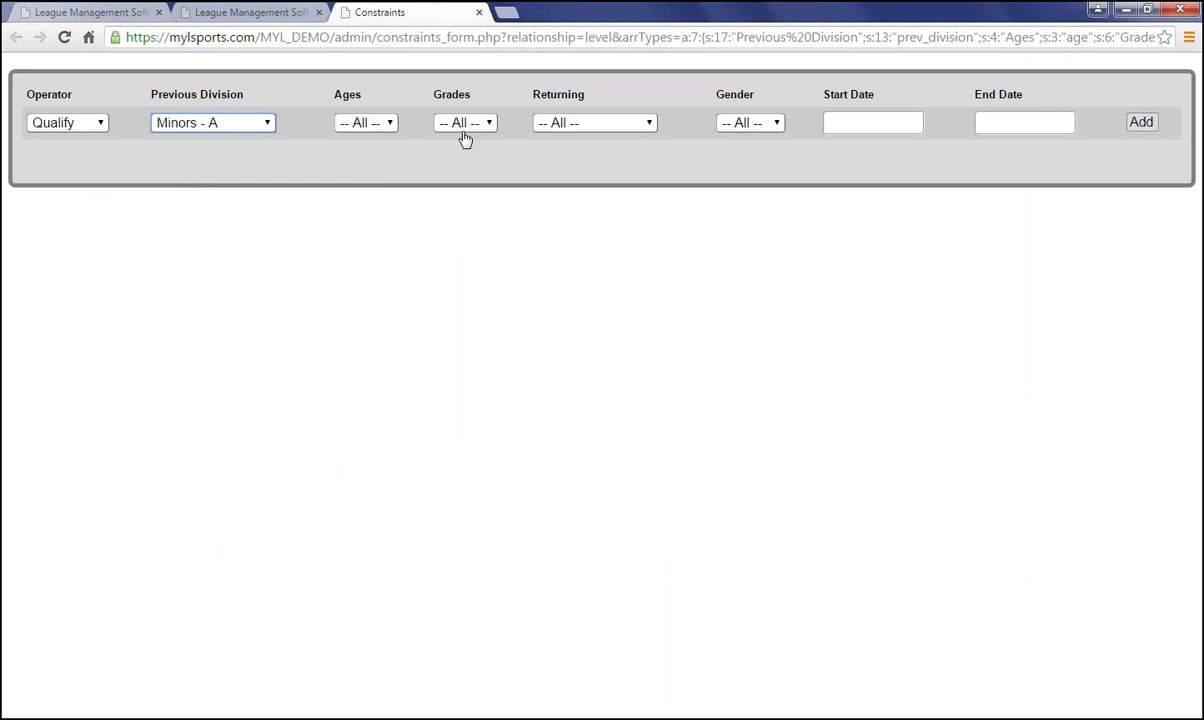
{"action": "left_click", "coordinate": [556, 122]}
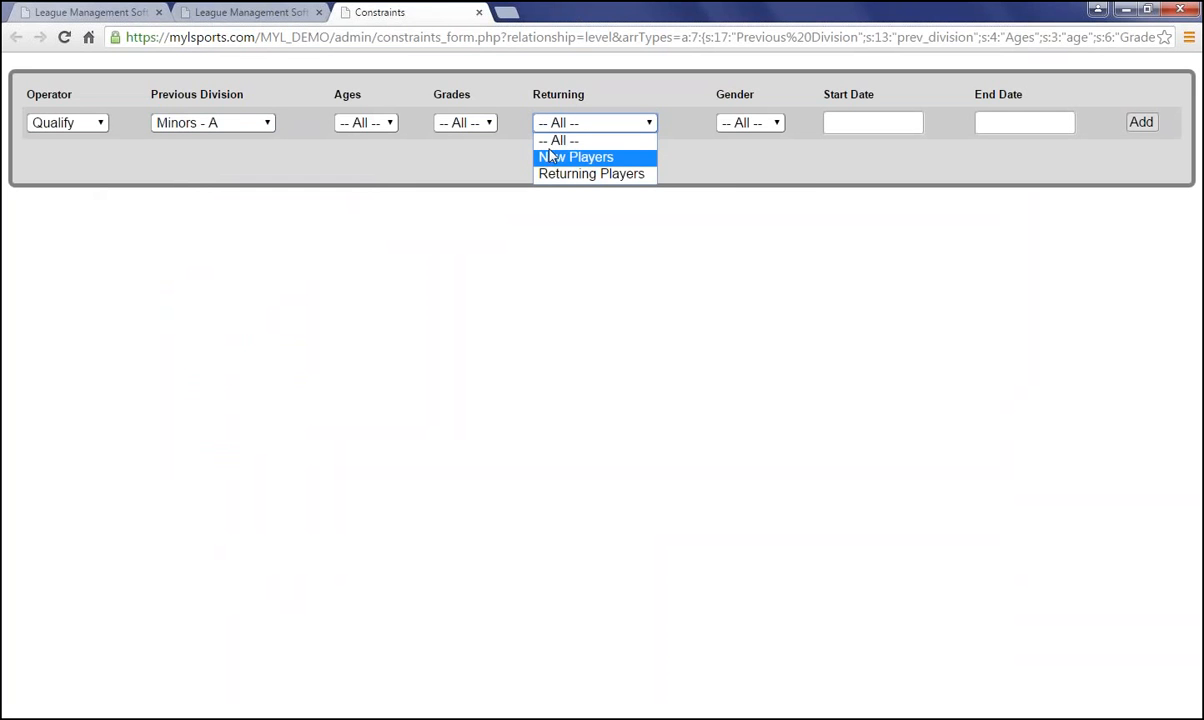
{"action": "left_click", "coordinate": [590, 137]}
{"action": "left_click", "coordinate": [741, 123]}
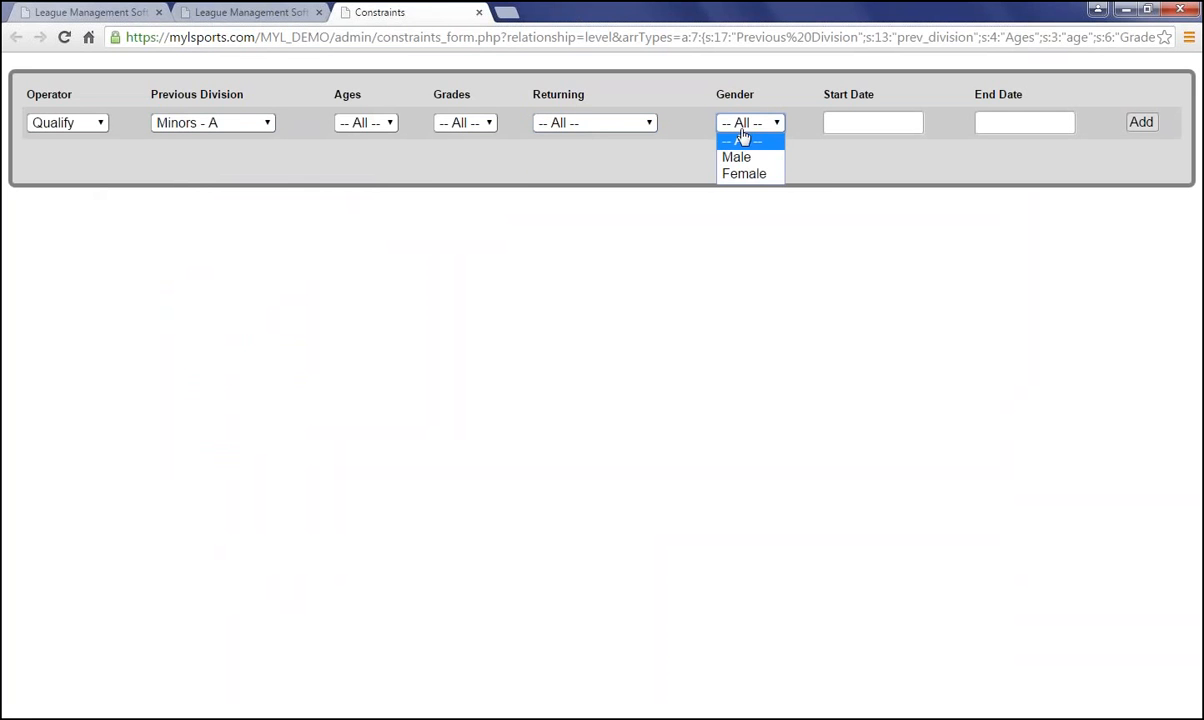
{"action": "left_click", "coordinate": [741, 142]}
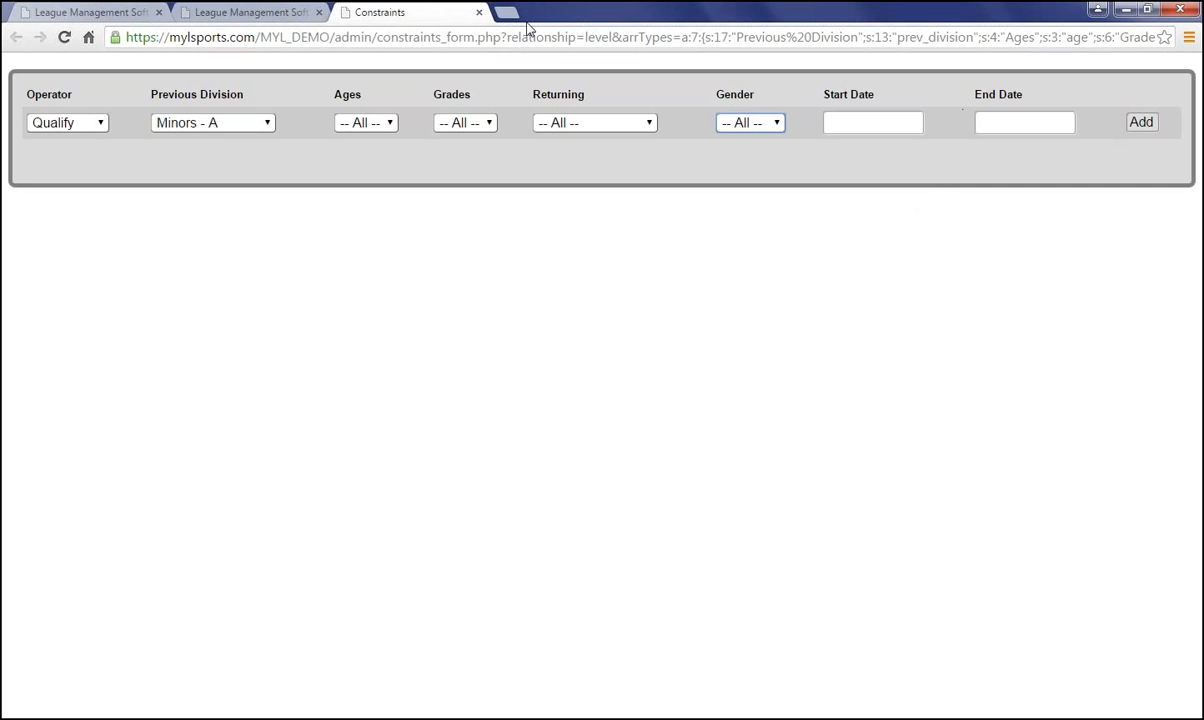
Return to the division form, add the new division and check the Div 1 row in the divisions list.
{"action": "left_click", "coordinate": [306, 11]}
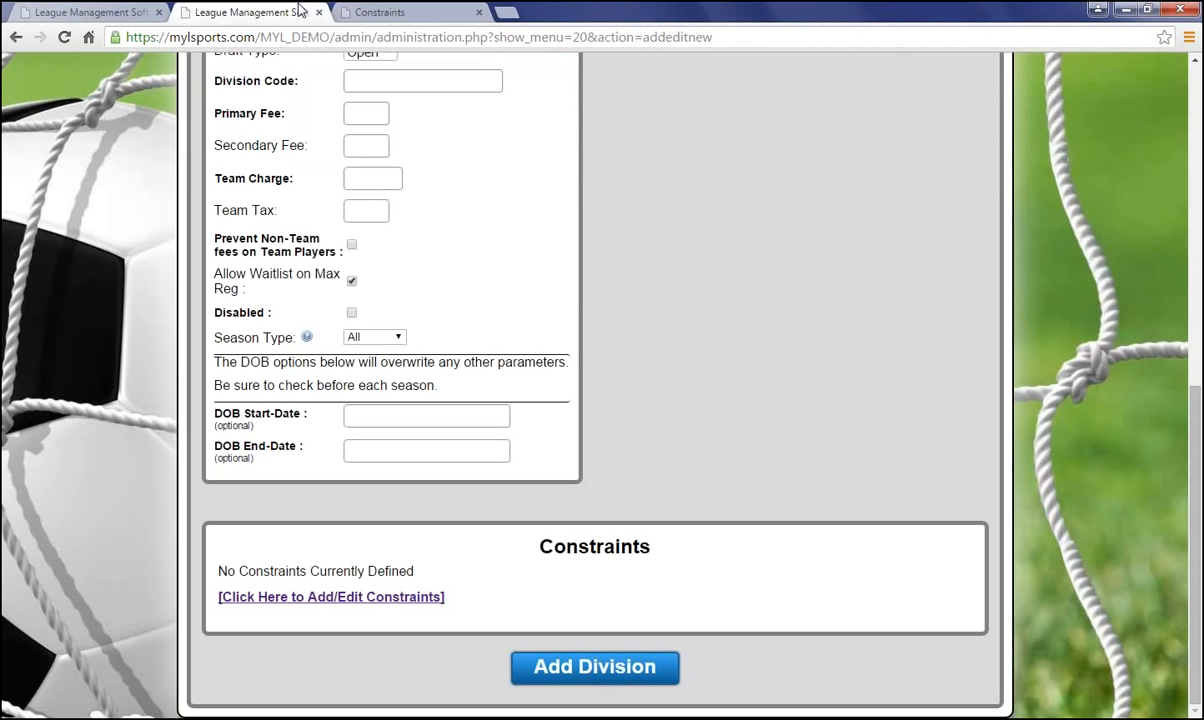
{"action": "scroll", "coordinate": [665, 308], "scroll_direction": "up", "scroll_amount": 3}
{"action": "scroll", "coordinate": [712, 314], "scroll_direction": "down", "scroll_amount": 3}
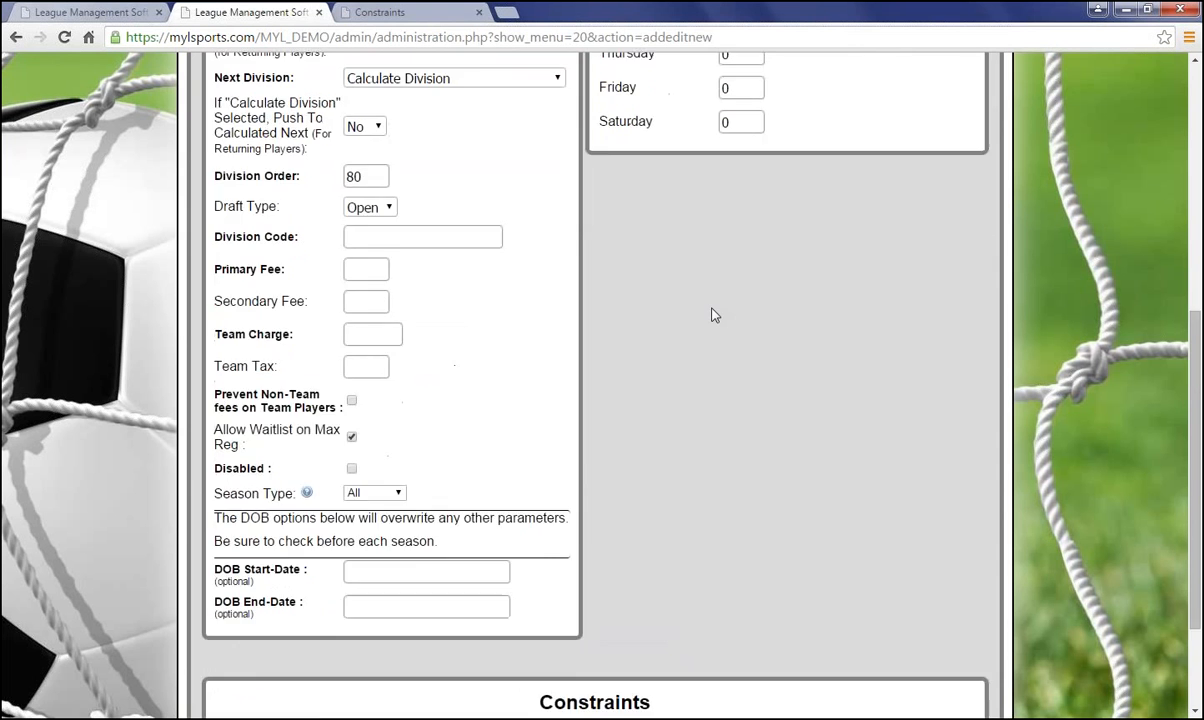
{"action": "left_click", "coordinate": [594, 667]}
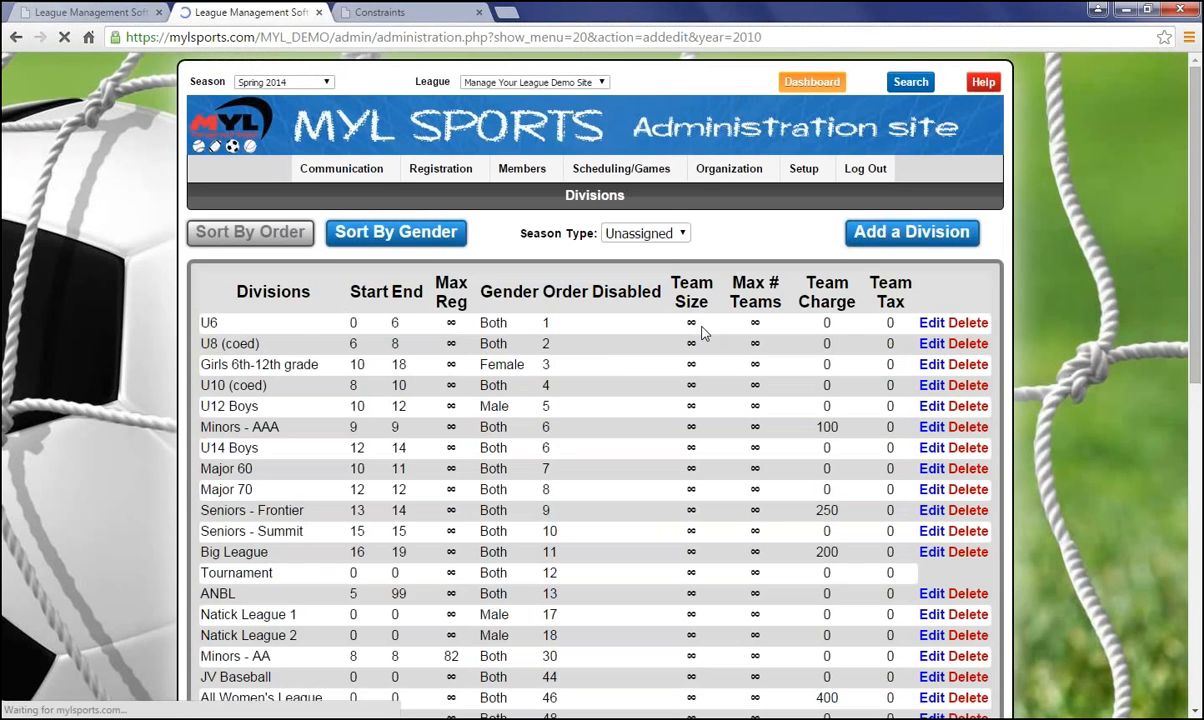
{"action": "scroll", "coordinate": [333, 411], "scroll_direction": "down", "scroll_amount": 6}
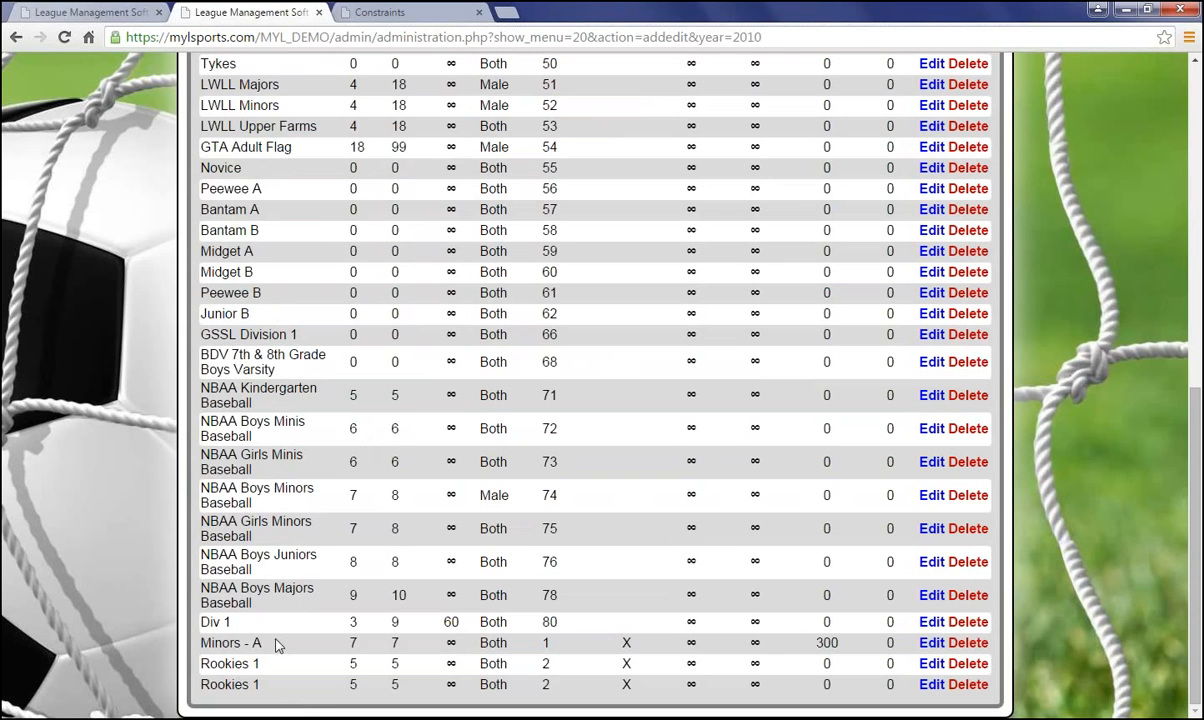
{"action": "left_click_drag", "start_coordinate": [200, 620], "coordinate": [555, 622]}
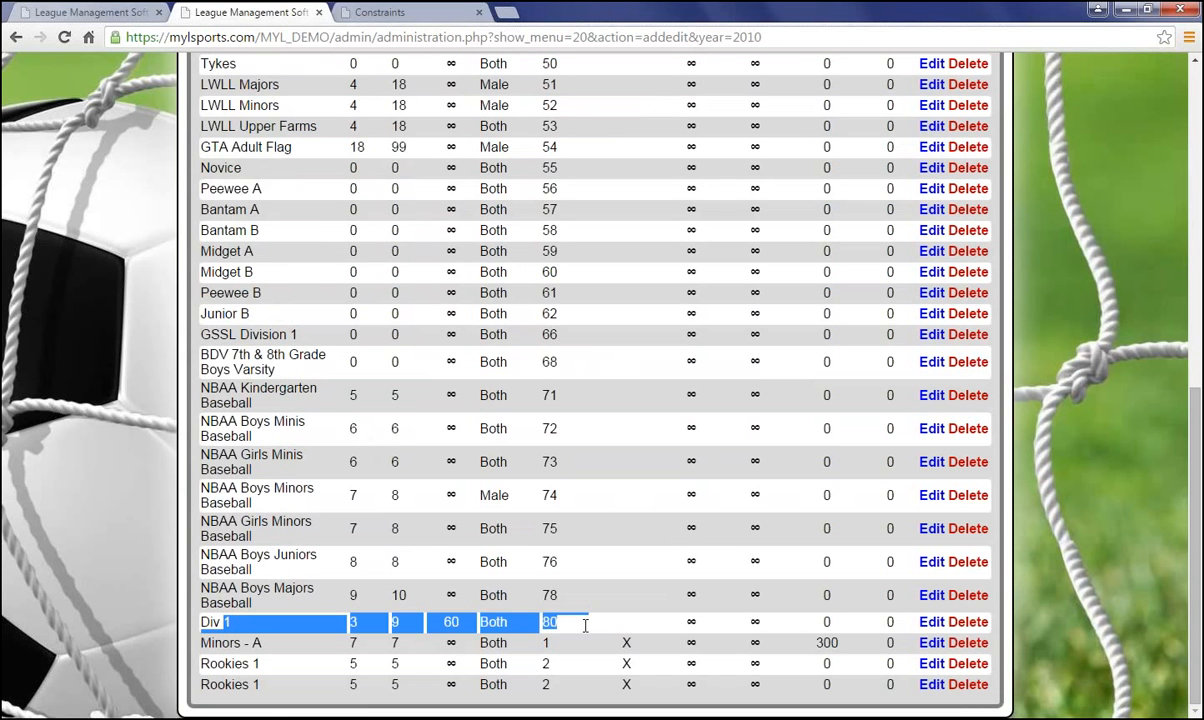
{"action": "left_click", "coordinate": [563, 626]}
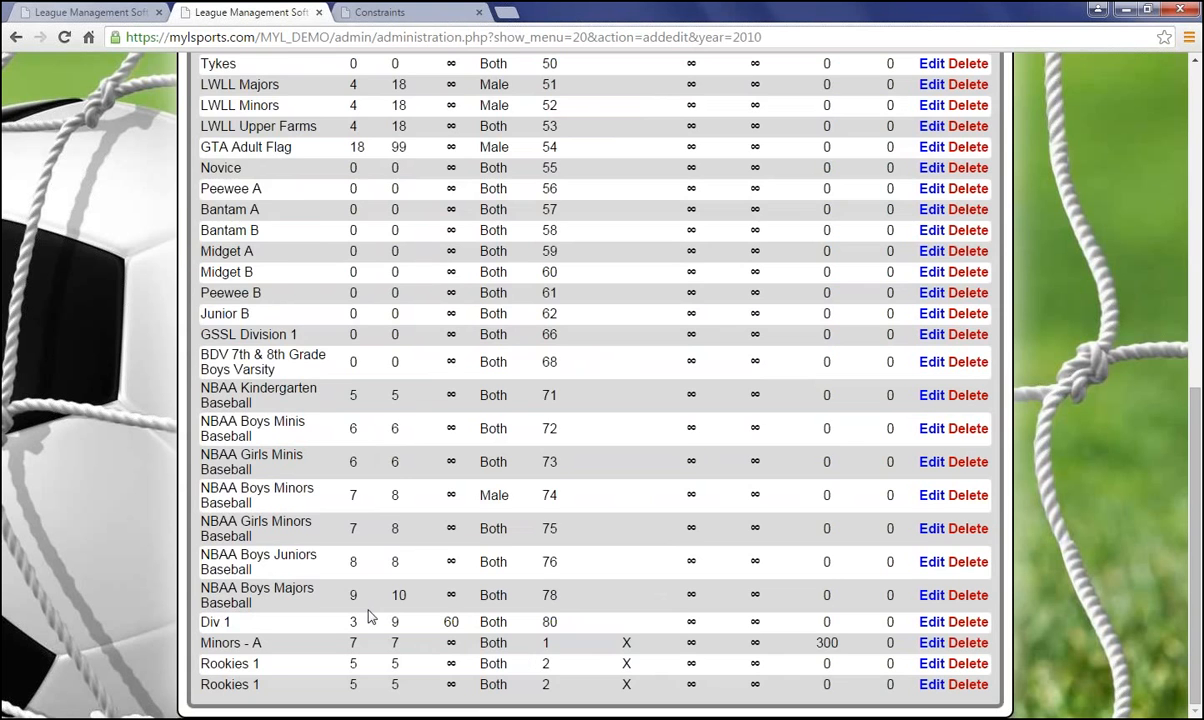
Open the U6 division for editing, review its settings and update it without altering any values.
{"action": "scroll", "coordinate": [360, 585], "scroll_direction": "up", "scroll_amount": 4}
{"action": "scroll", "coordinate": [340, 570], "scroll_direction": "up", "scroll_amount": 3}
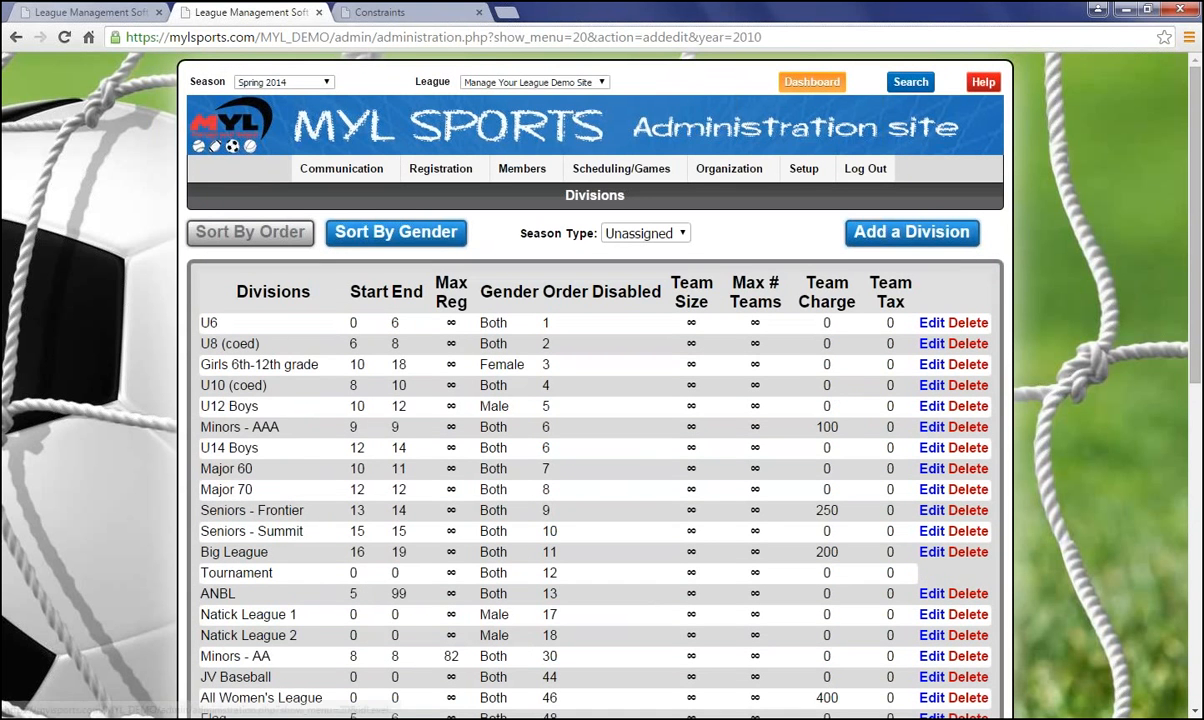
{"action": "left_click", "coordinate": [931, 322]}
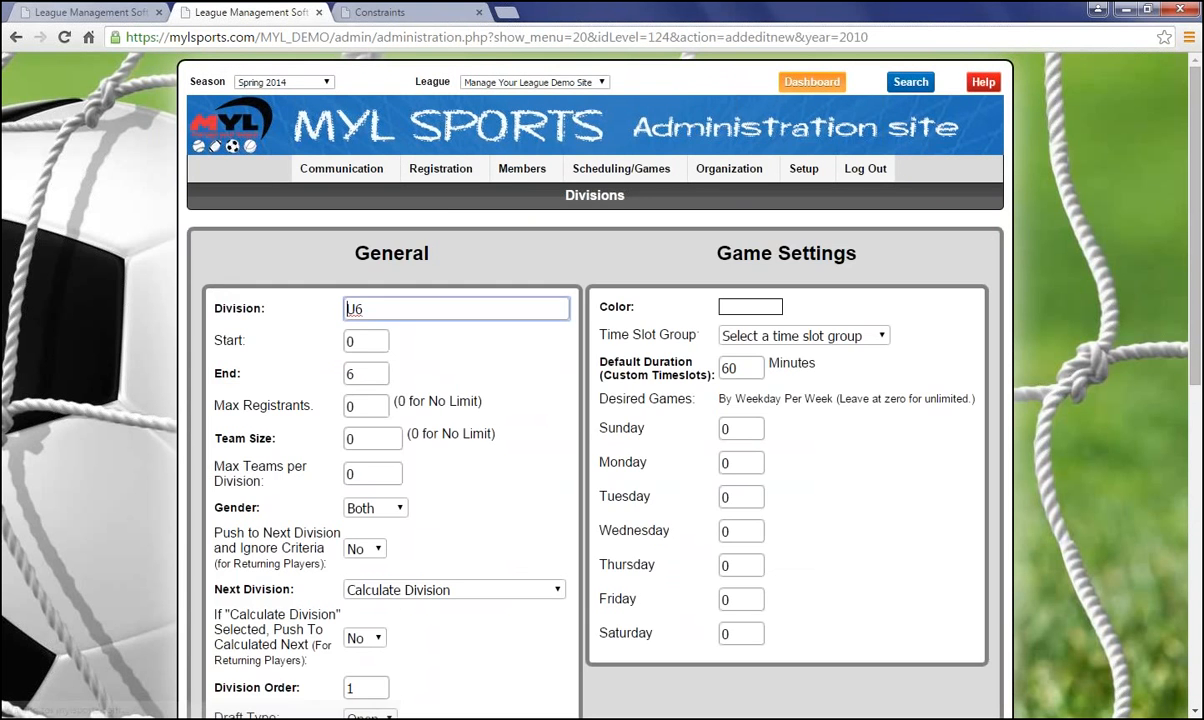
{"action": "scroll", "coordinate": [660, 521], "scroll_direction": "down", "scroll_amount": 2}
{"action": "scroll", "coordinate": [660, 521], "scroll_direction": "down", "scroll_amount": 5}
{"action": "scroll", "coordinate": [550, 510], "scroll_direction": "up", "scroll_amount": 7}
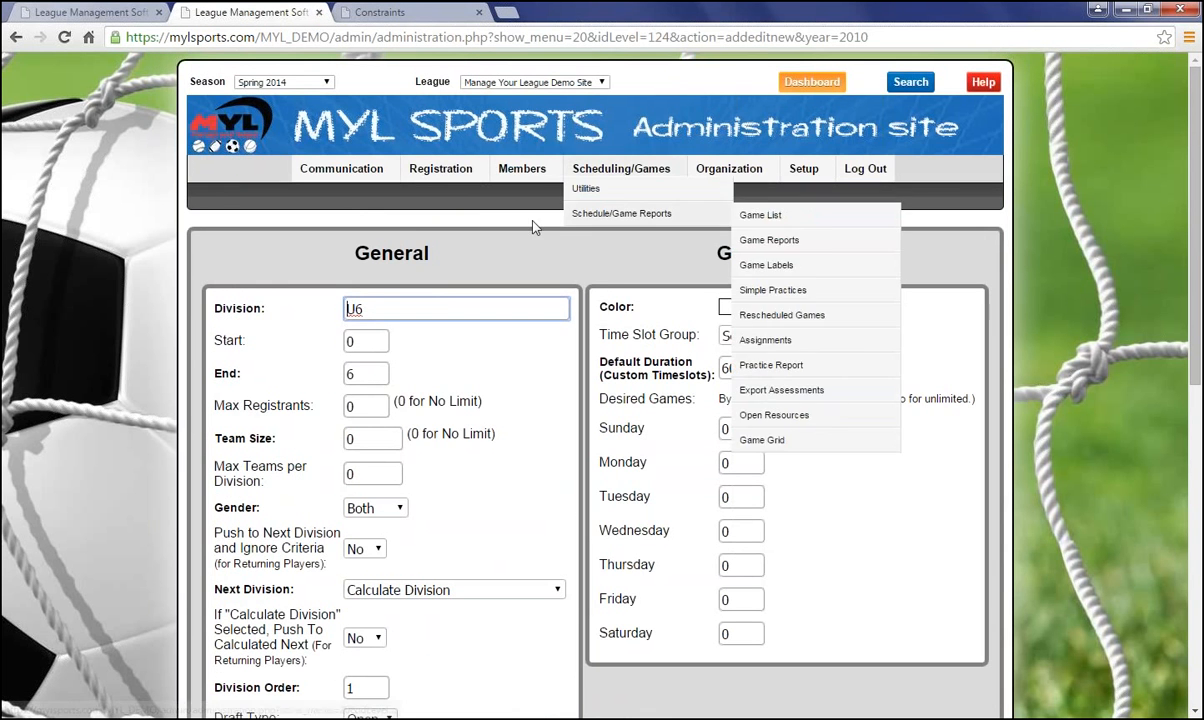
{"action": "scroll", "coordinate": [597, 620], "scroll_direction": "down", "scroll_amount": 7}
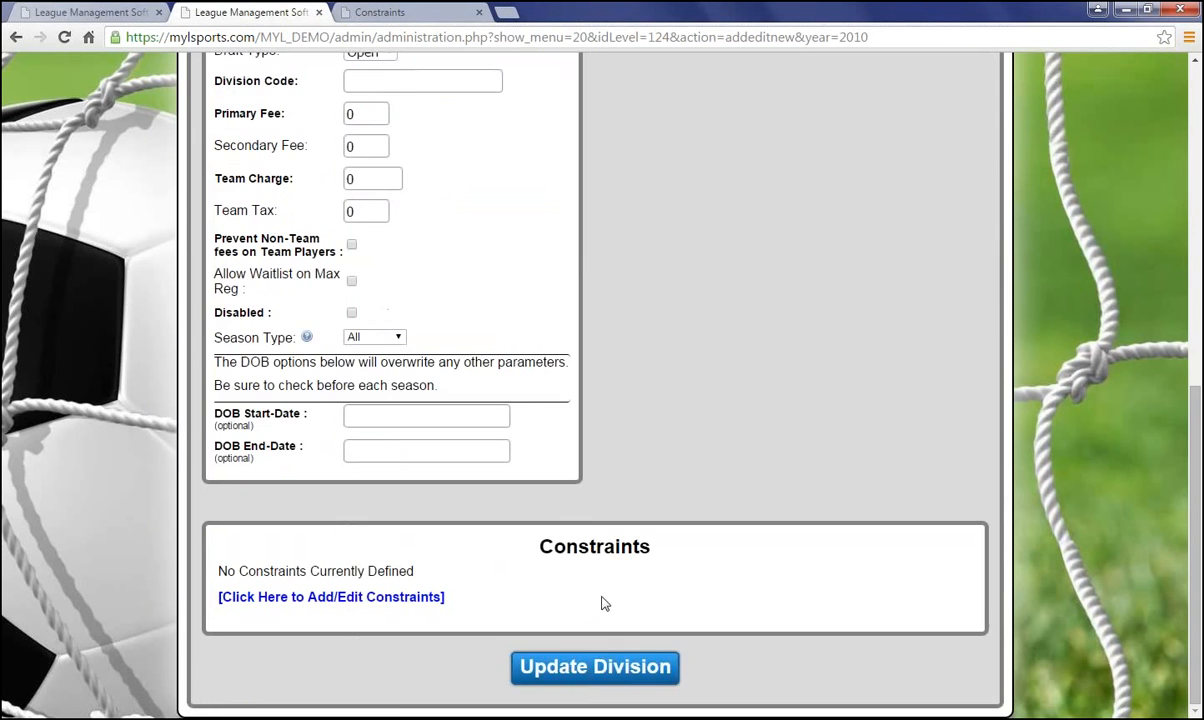
{"action": "left_click", "coordinate": [556, 666]}
Delete the Div 1 division and check the end of the divisions list.
{"action": "scroll", "coordinate": [730, 497], "scroll_direction": "down", "scroll_amount": 7}
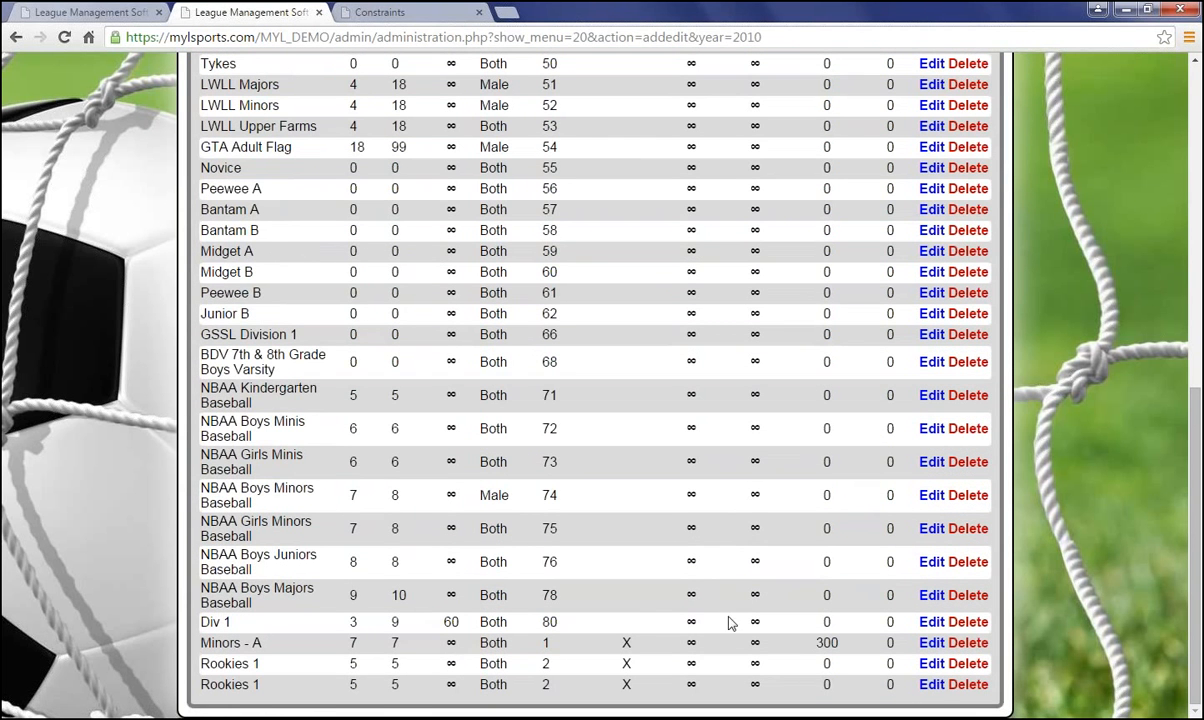
{"action": "left_click", "coordinate": [963, 623]}
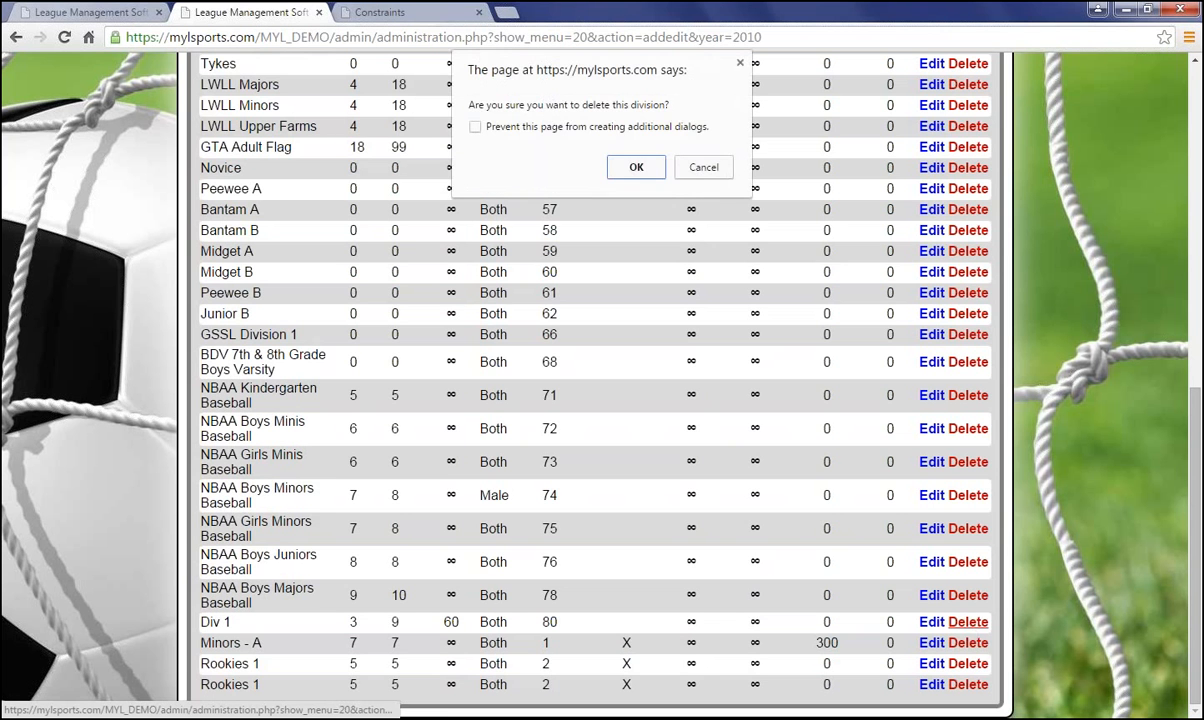
{"action": "left_click", "coordinate": [636, 167]}
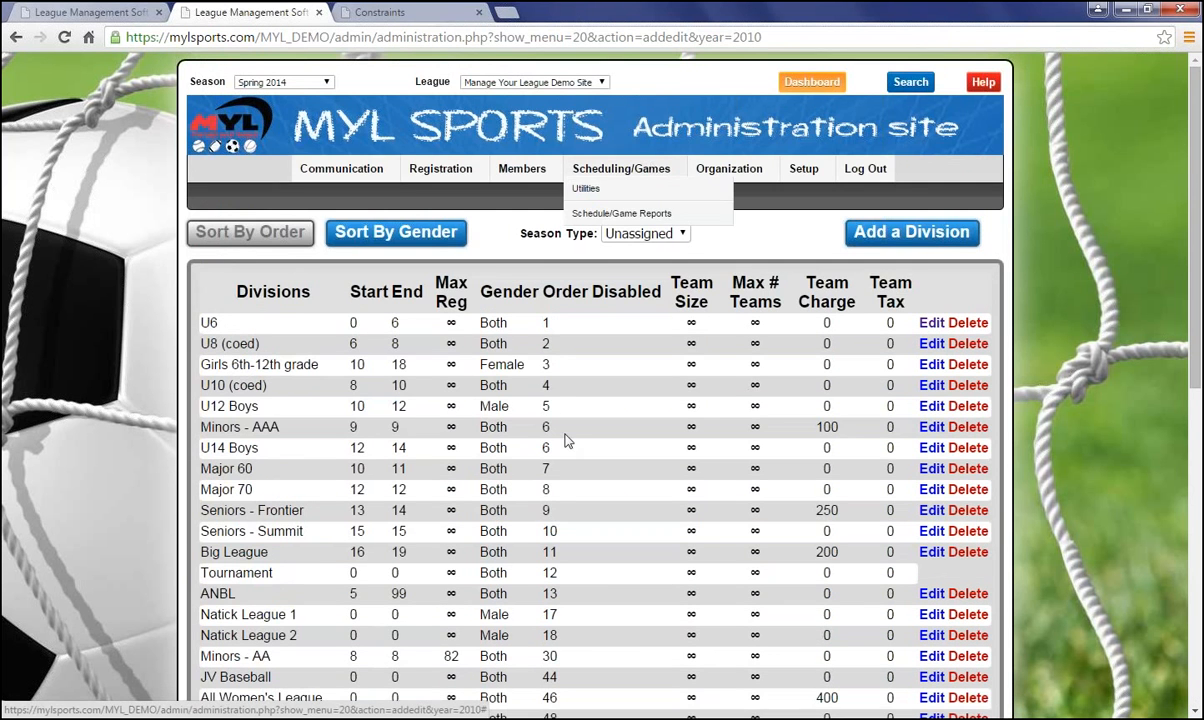
{"action": "scroll", "coordinate": [564, 438], "scroll_direction": "down", "scroll_amount": 3}
{"action": "scroll", "coordinate": [564, 438], "scroll_direction": "down", "scroll_amount": 4}
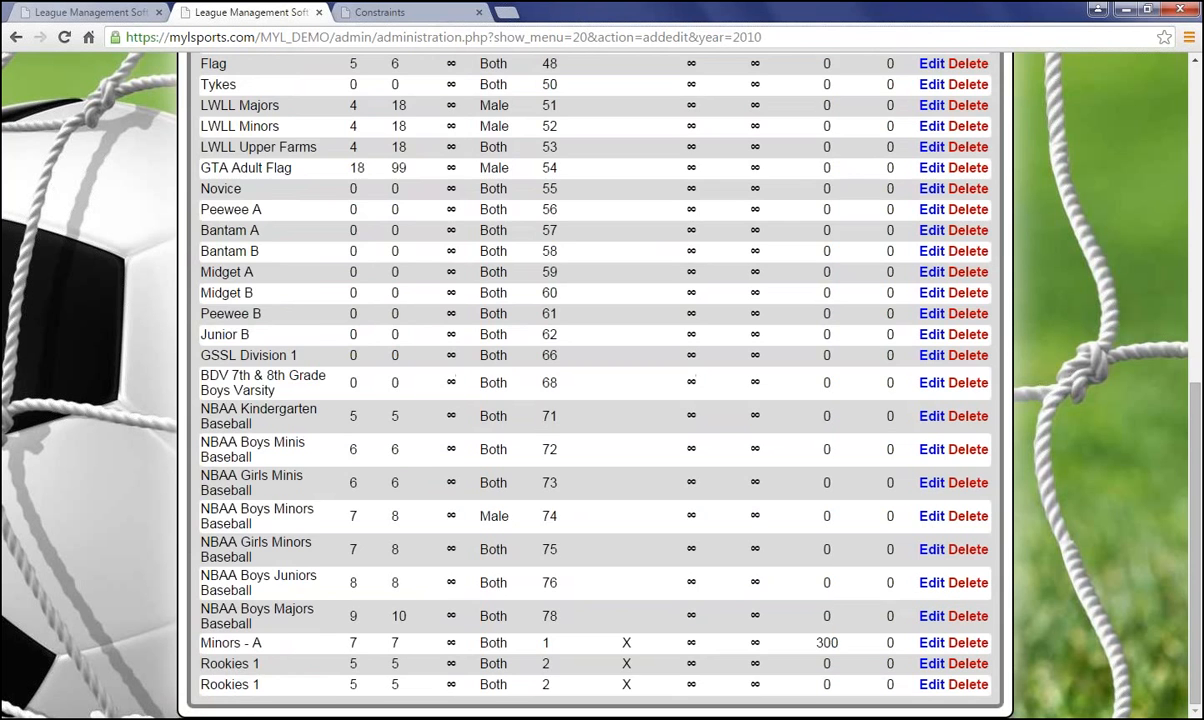
Go to the Subdivisions page in the team setup.
{"action": "scroll", "coordinate": [564, 438], "scroll_direction": "up", "scroll_amount": 8}
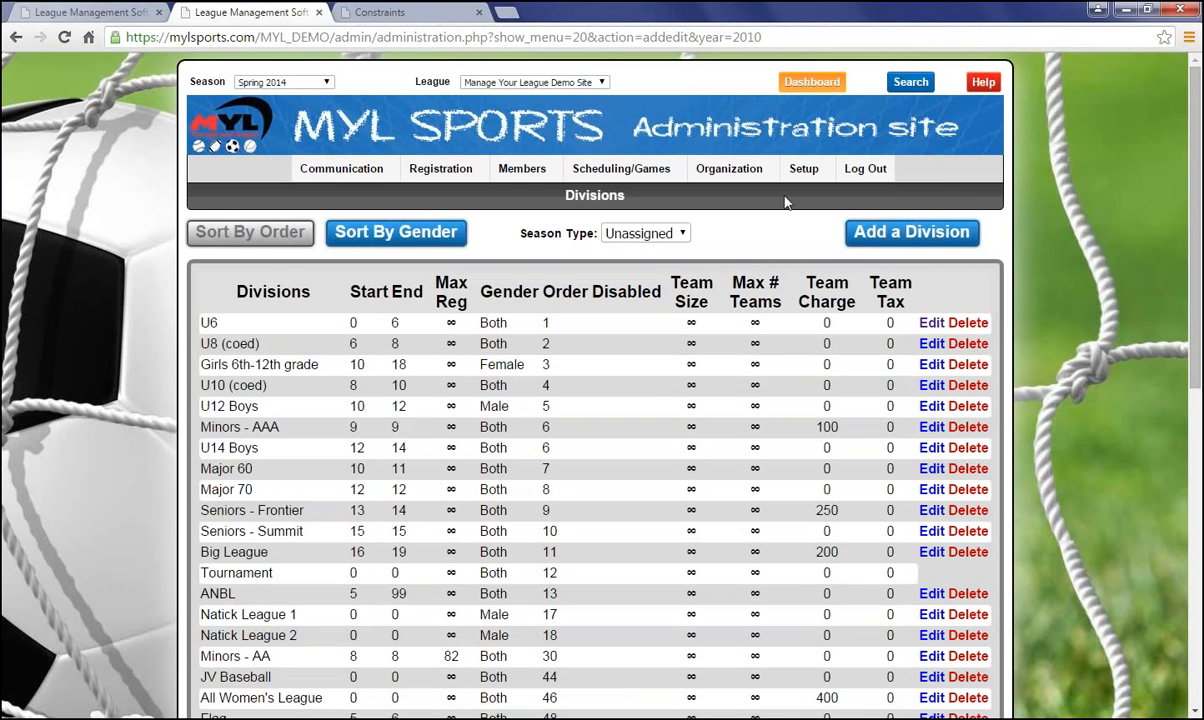
{"action": "mouse_move", "coordinate": [803, 172]}
{"action": "mouse_move", "coordinate": [806, 216]}
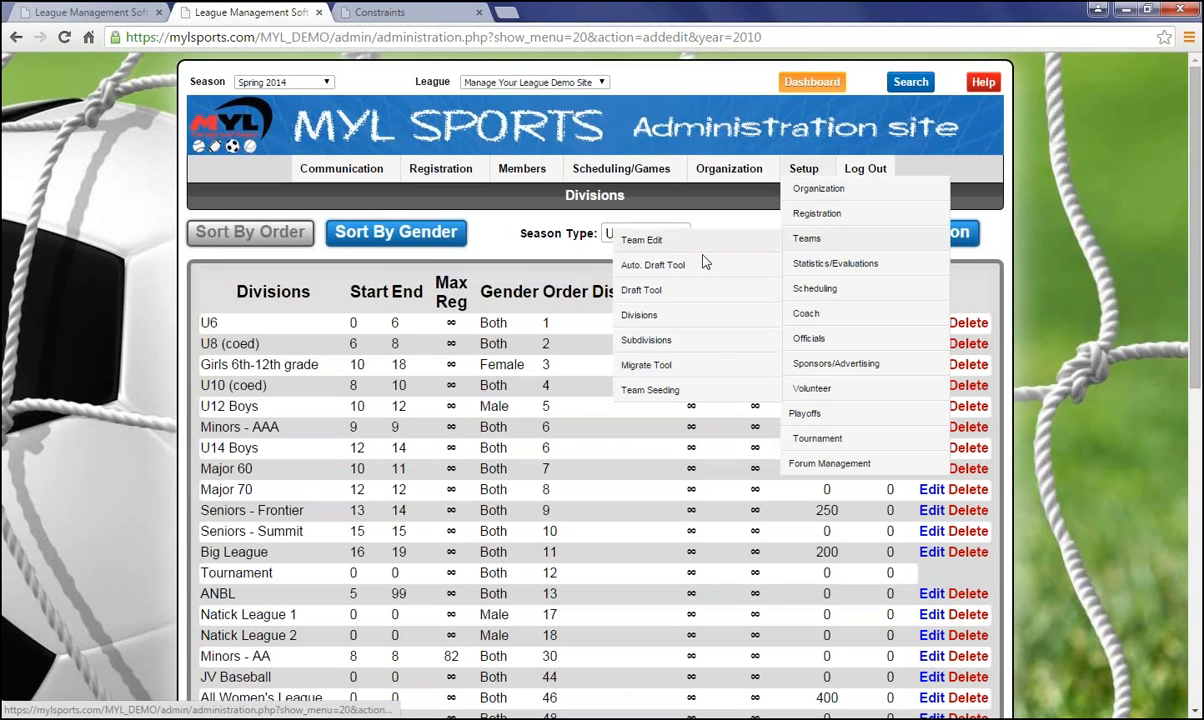
{"action": "left_click", "coordinate": [630, 339]}
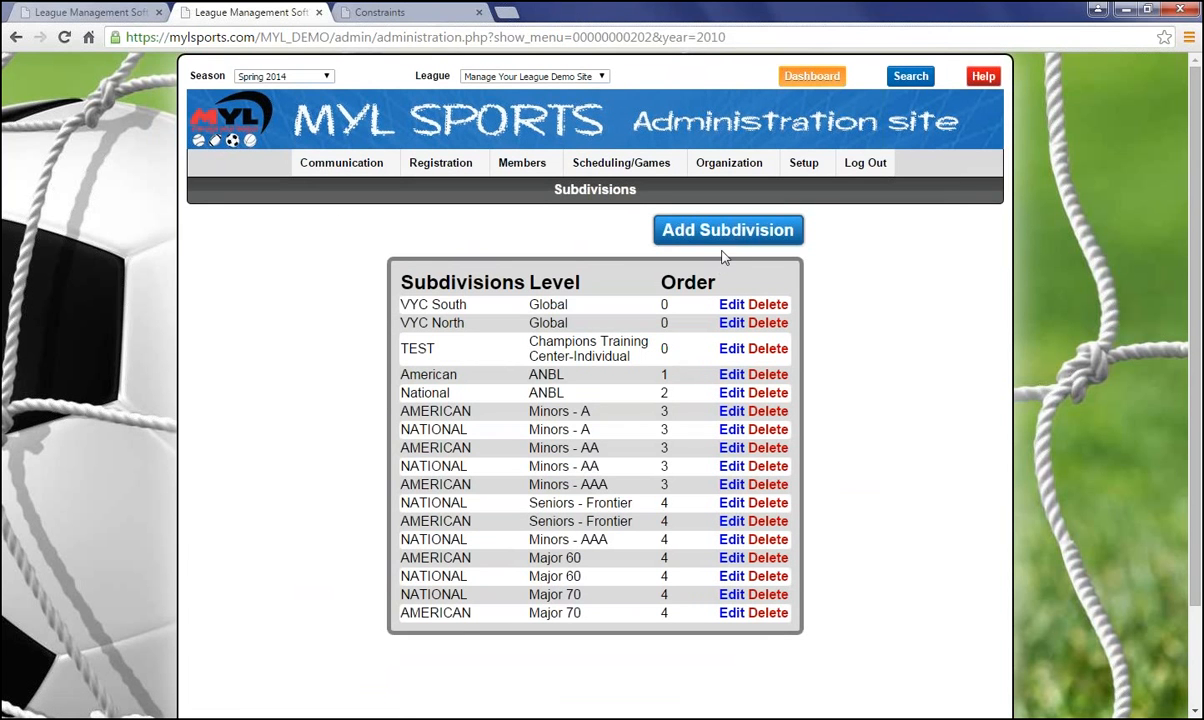
Add a subdivision named NLS with level Rookies 1 and order 2.
{"action": "left_click", "coordinate": [758, 231]}
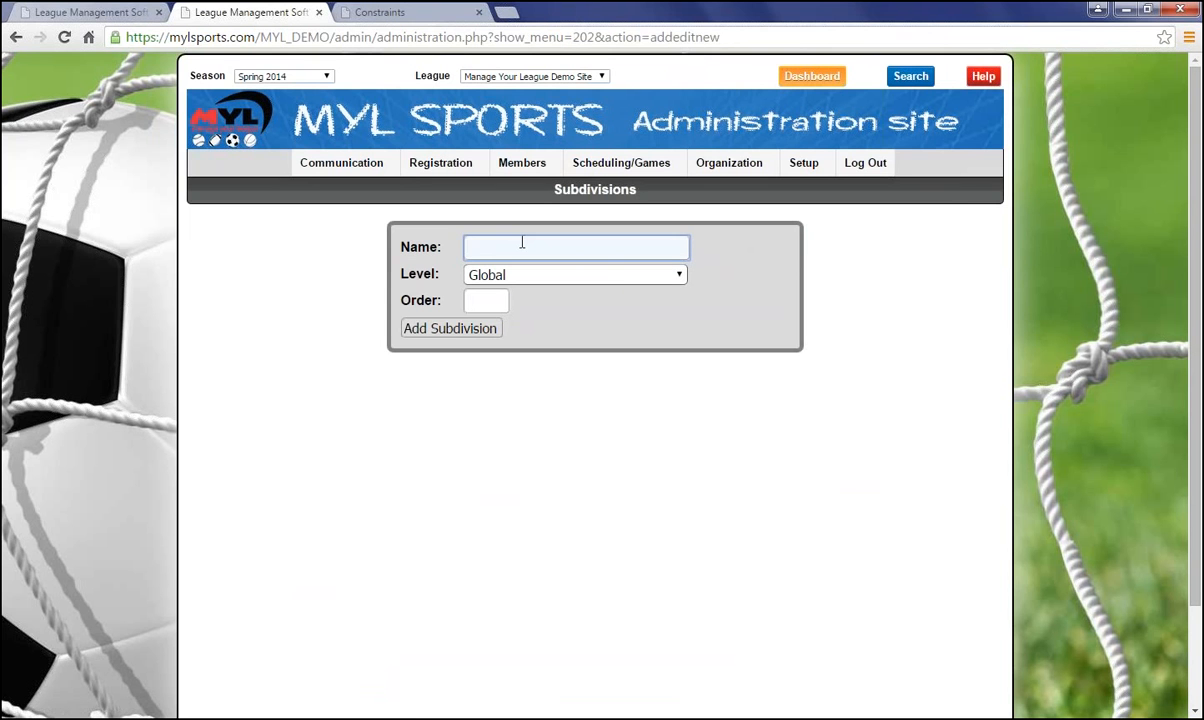
{"action": "type", "text": "NA"}
{"action": "key", "text": "BackSpace"}
{"action": "key", "text": "BackSpace"}
{"action": "key", "text": "BackSpace"}
{"action": "key", "text": "BackSpace"}
{"action": "left_click", "coordinate": [527, 277]}
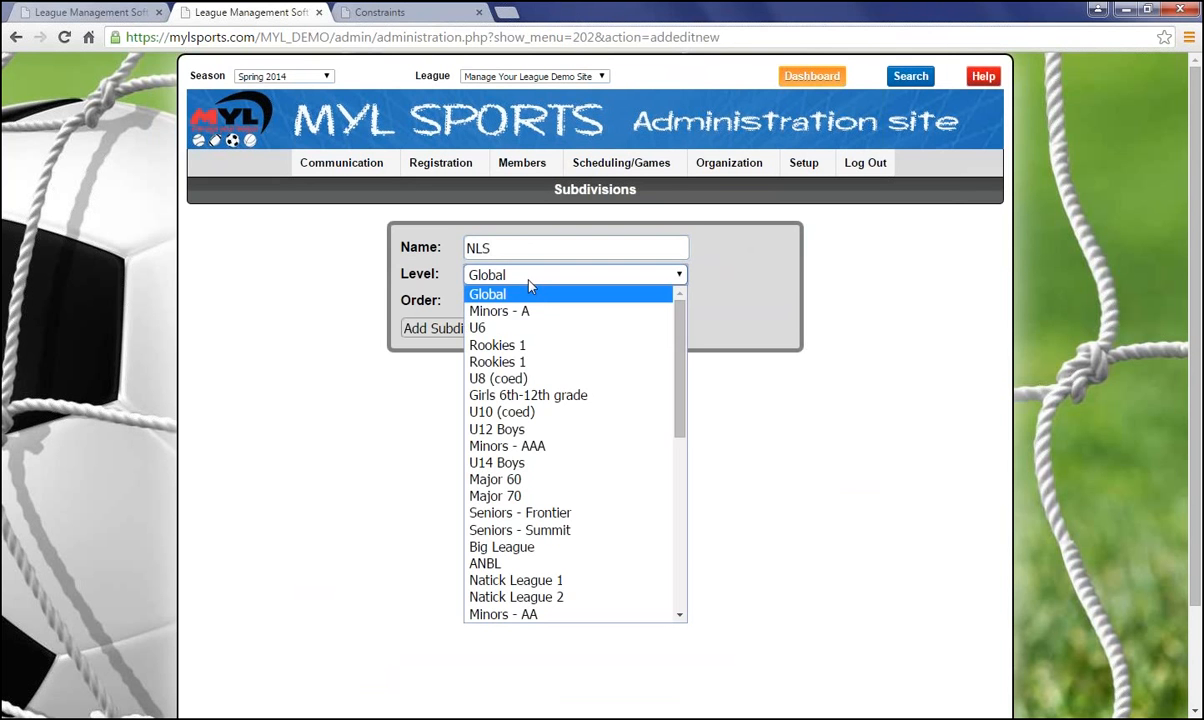
{"action": "left_click", "coordinate": [503, 350]}
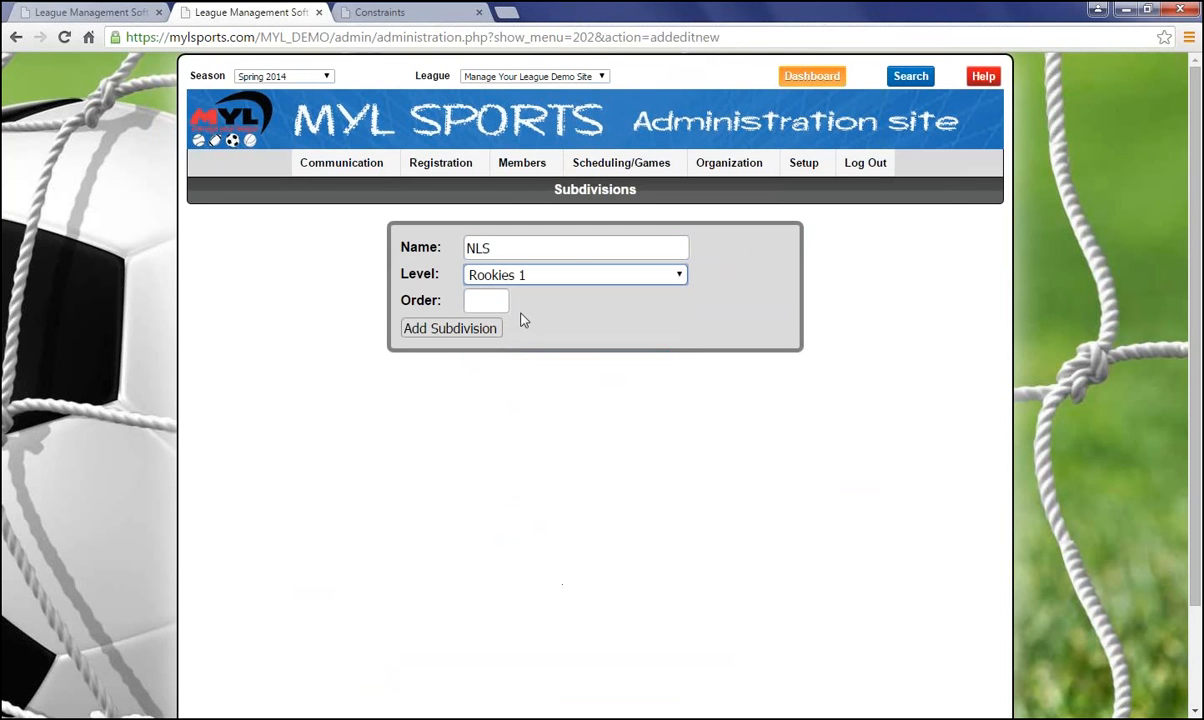
{"action": "left_click", "coordinate": [467, 302]}
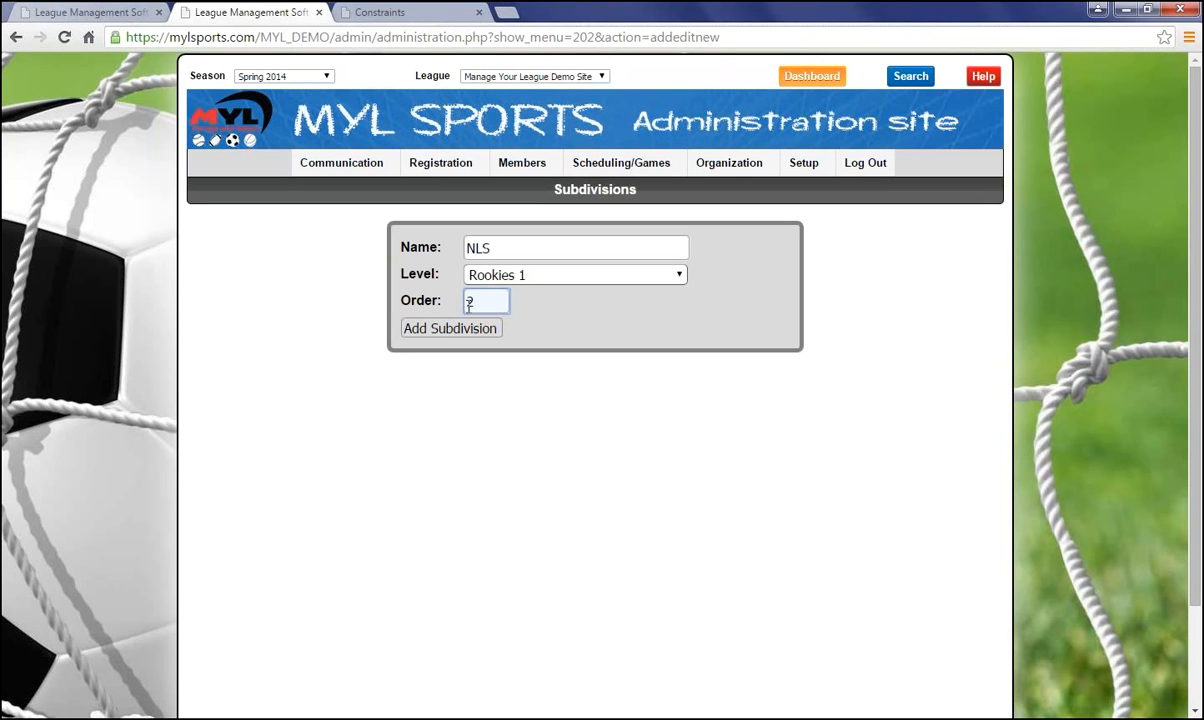
{"action": "left_click", "coordinate": [450, 329]}
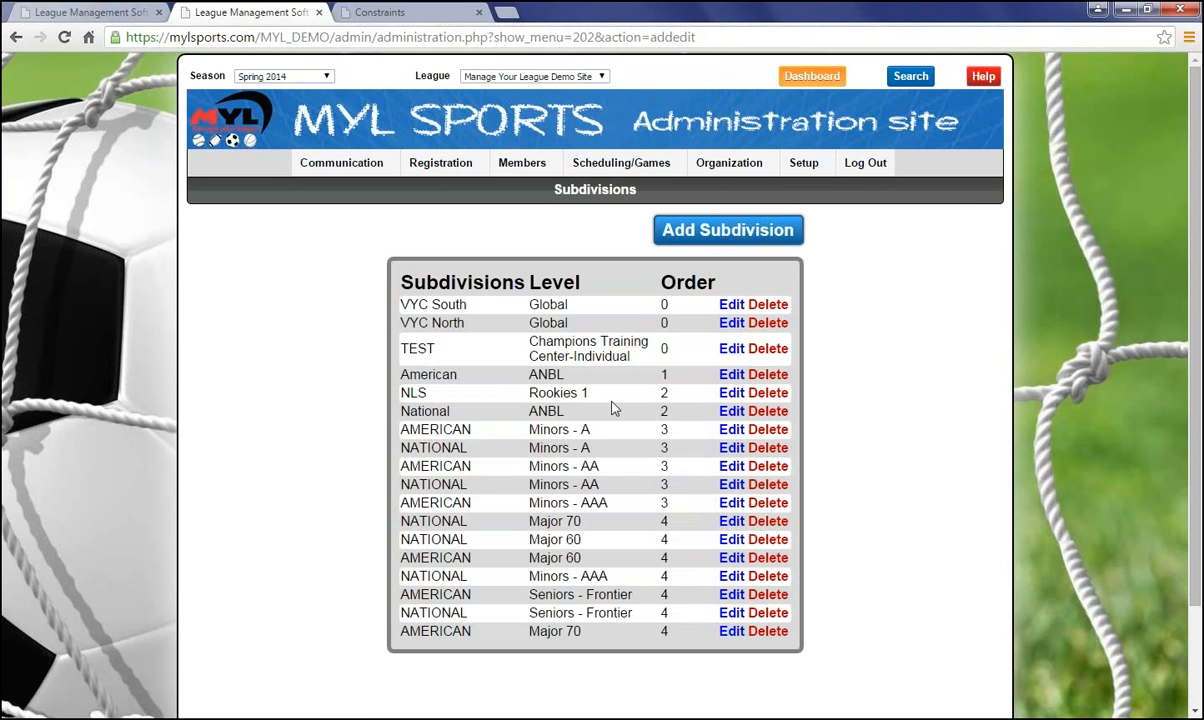
Open the NLS subdivision for editing, update it with the same values, and delete it from the list.
{"action": "left_click", "coordinate": [731, 392]}
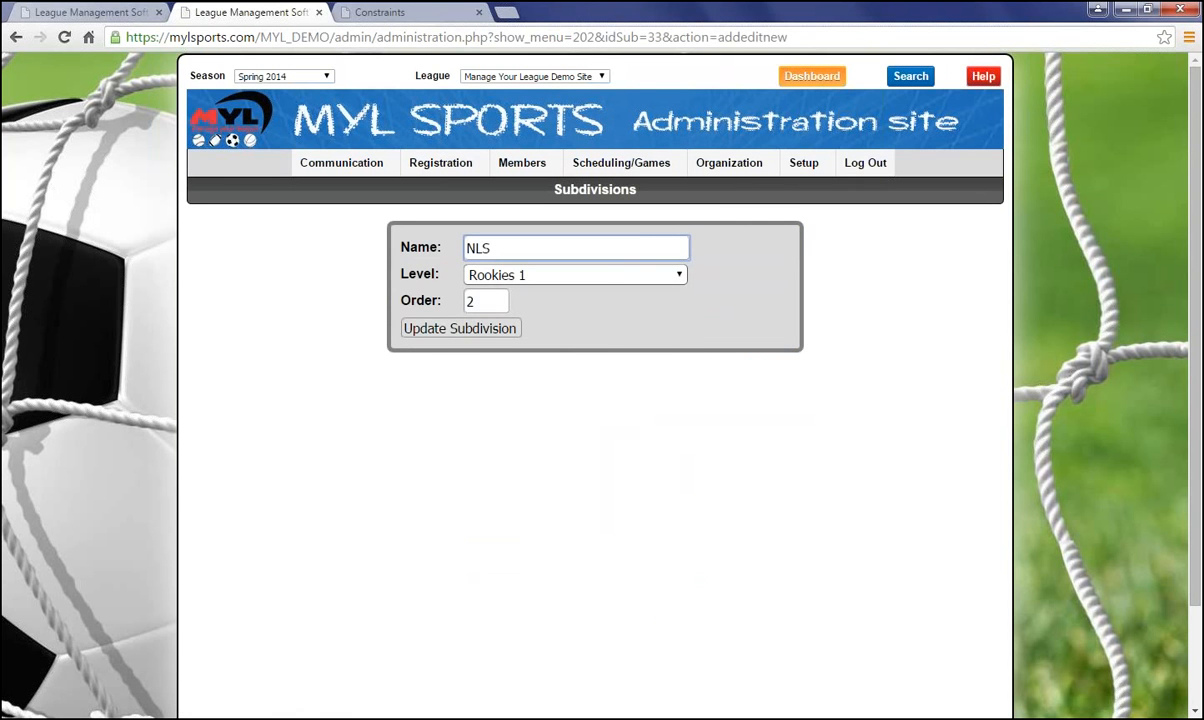
{"action": "left_click", "coordinate": [503, 334]}
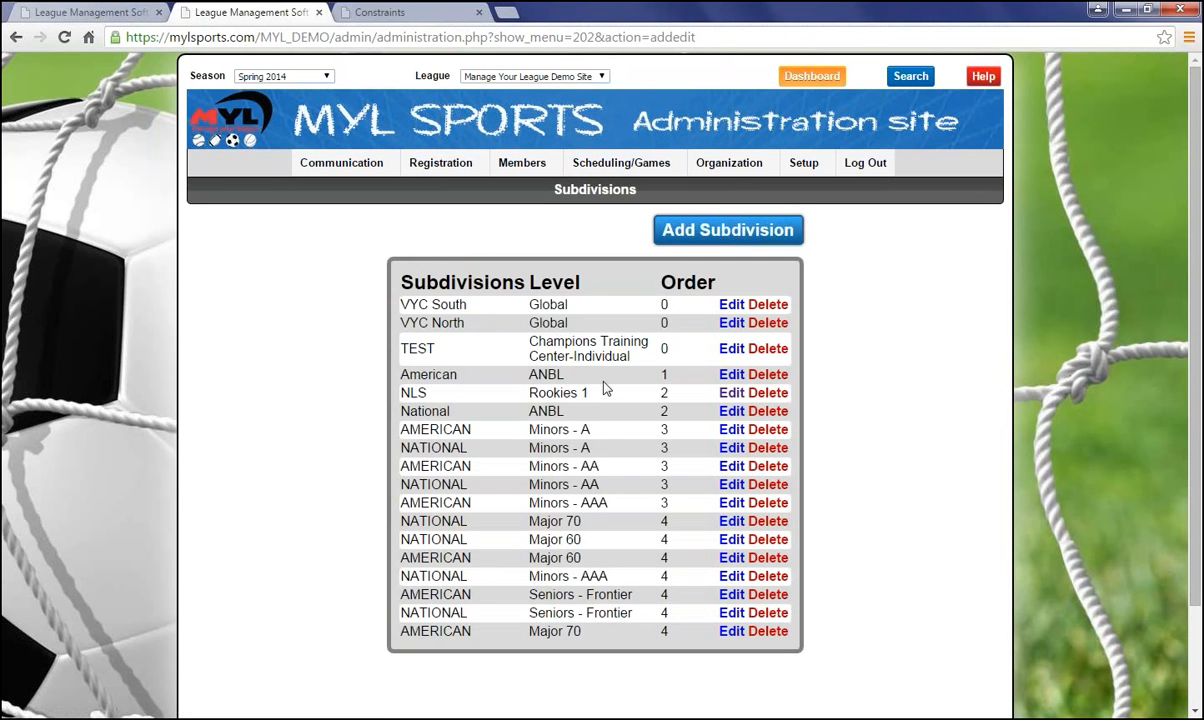
{"action": "left_click", "coordinate": [765, 393]}
{"action": "left_click", "coordinate": [610, 180]}
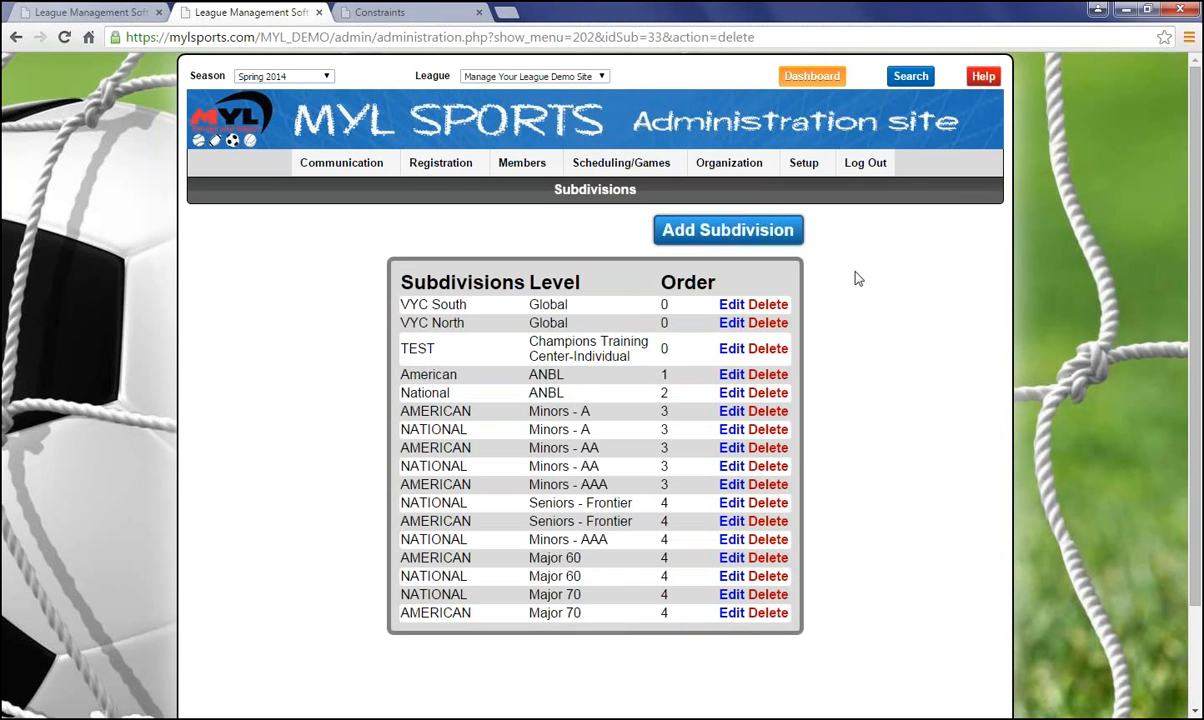
Browse the available team setup pages.
{"action": "mouse_move", "coordinate": [803, 165]}
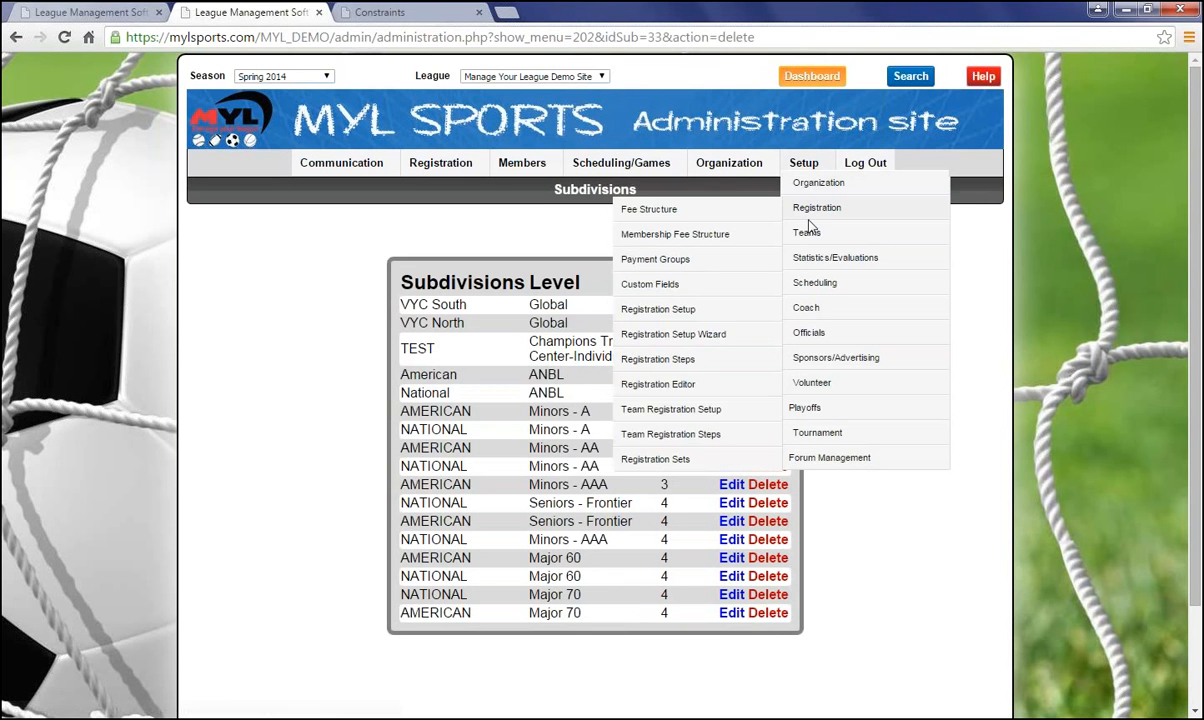
{"action": "mouse_move", "coordinate": [805, 236]}
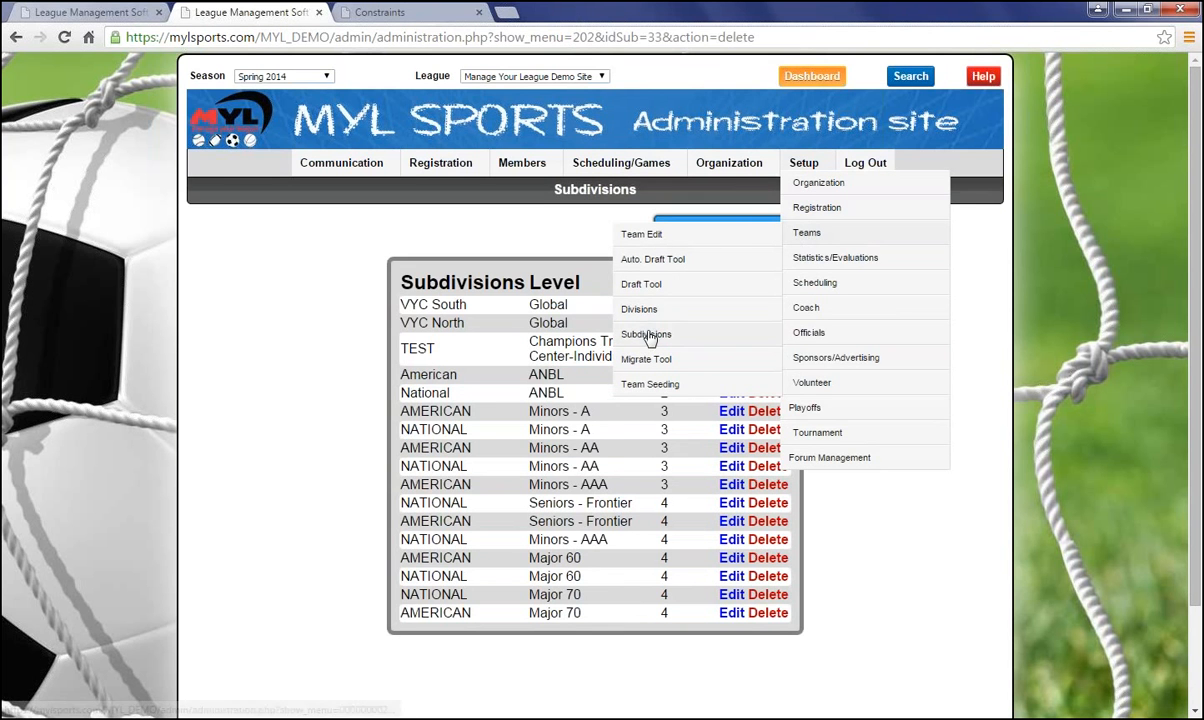